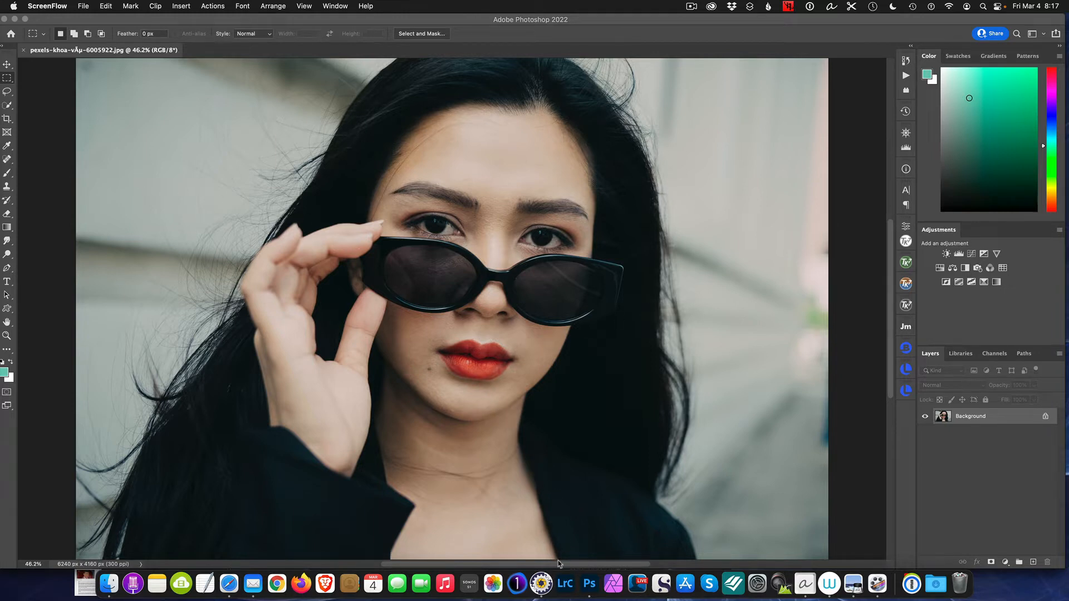
# Switch to Photo Mechanic, look through the images in the Mosaic folder, and return to Photoshop
pyautogui.click(541, 583)
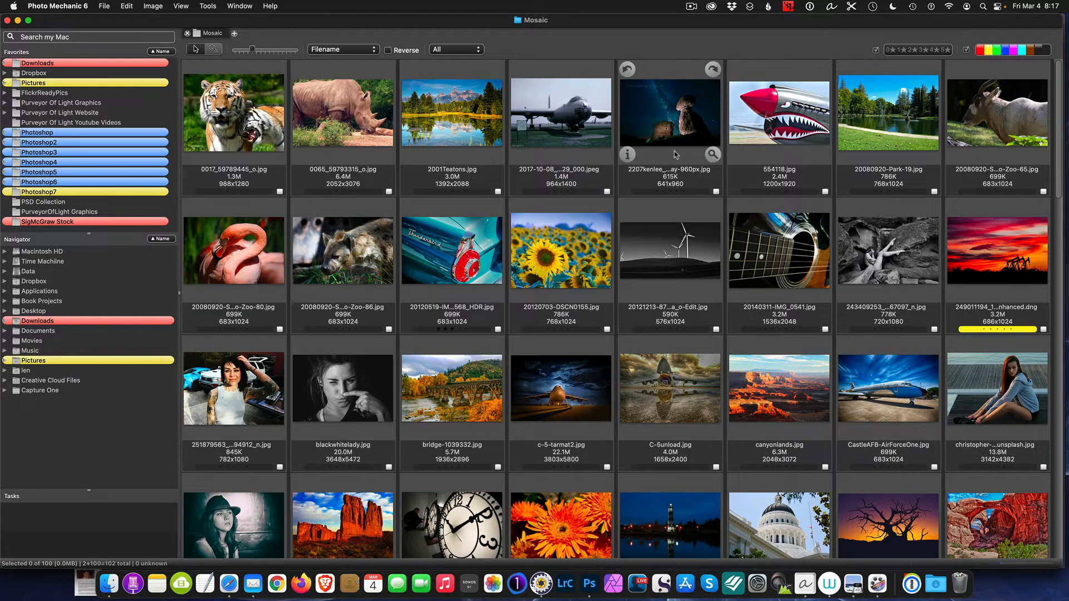
pyautogui.scroll(-2, 816, 181)
pyautogui.scroll(-15, 816, 181)
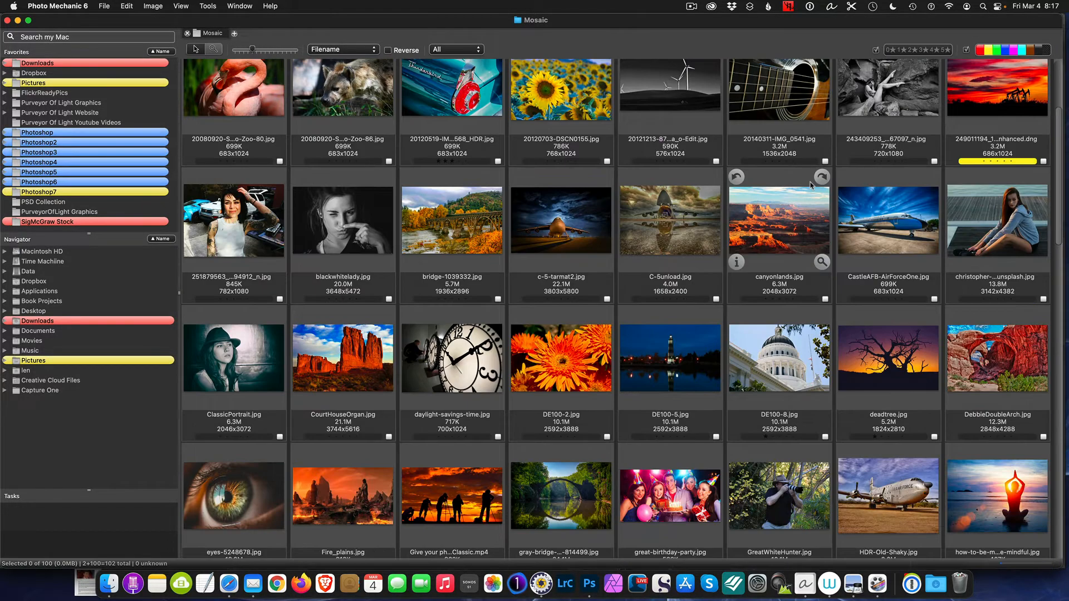
pyautogui.scroll(-10, 812, 190)
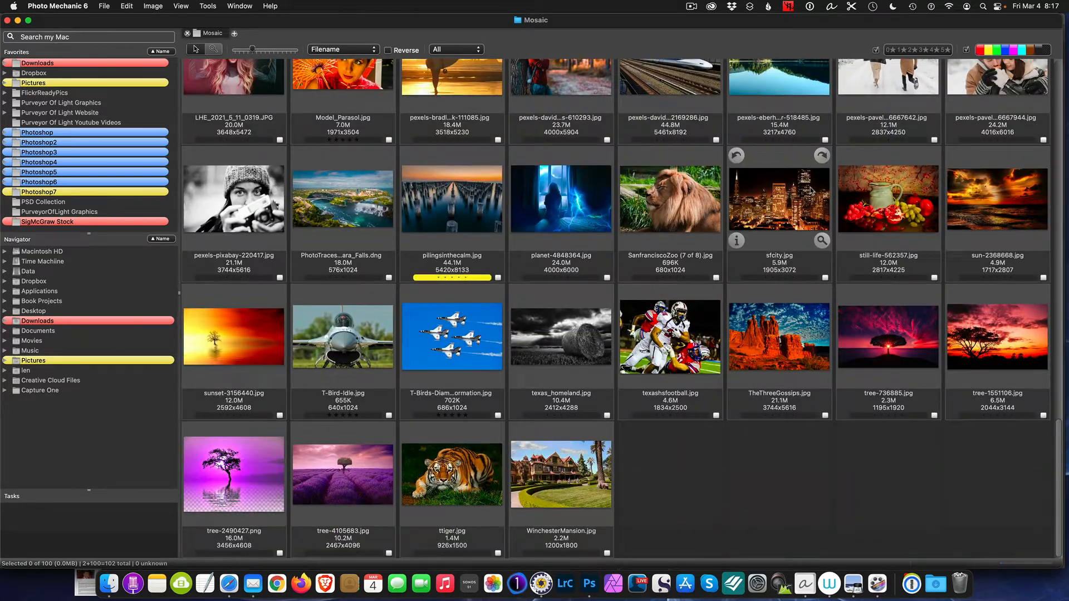
pyautogui.scroll(20, 812, 189)
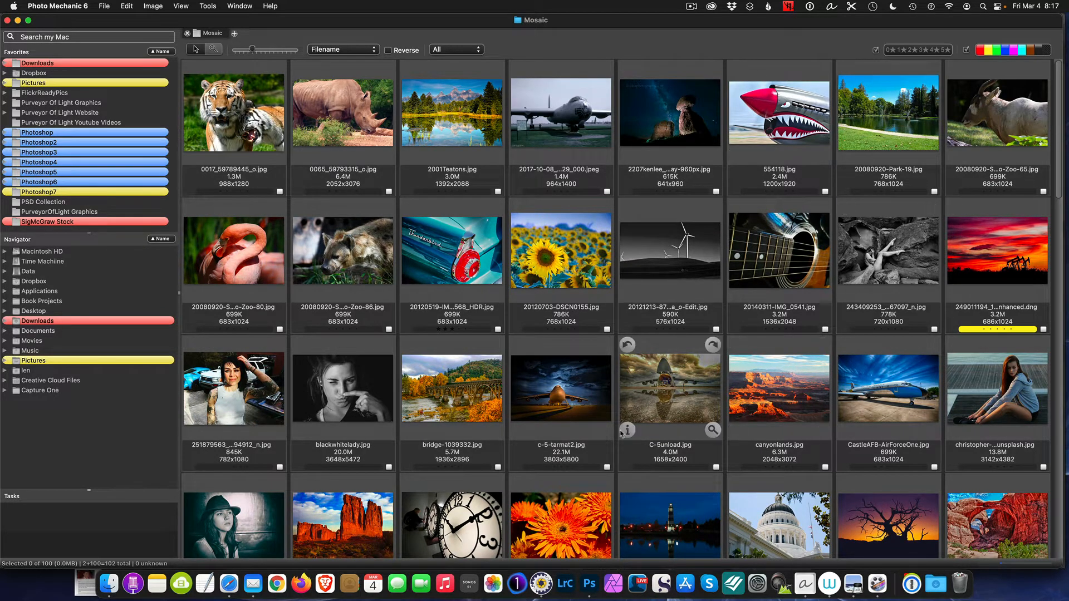
pyautogui.click(589, 583)
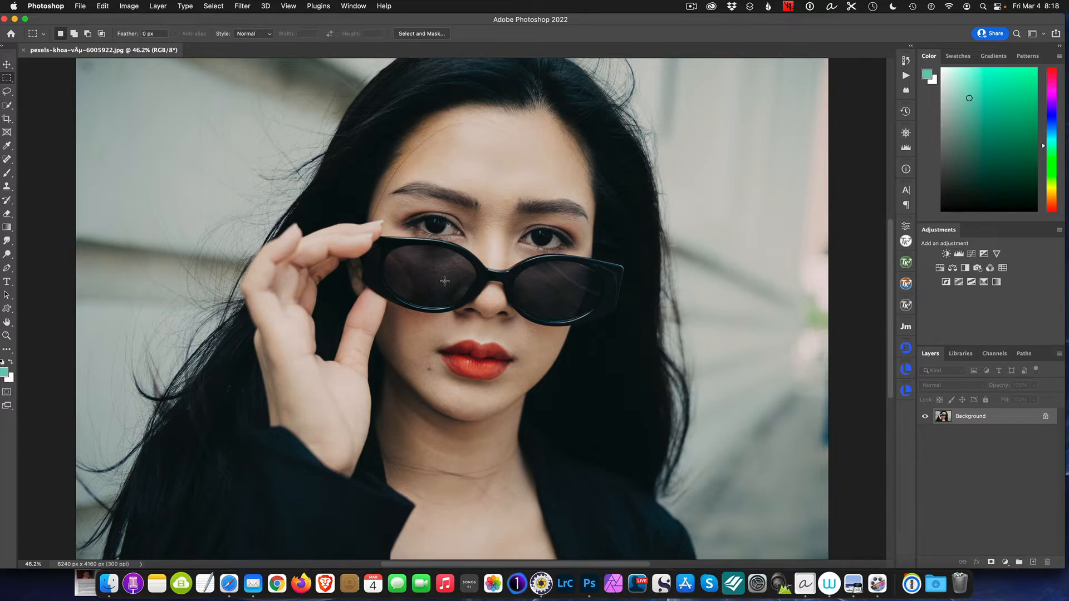
# Start Contact Sheet II with the Mosaic folder on the Desktop as the source images
pyautogui.click(82, 6)
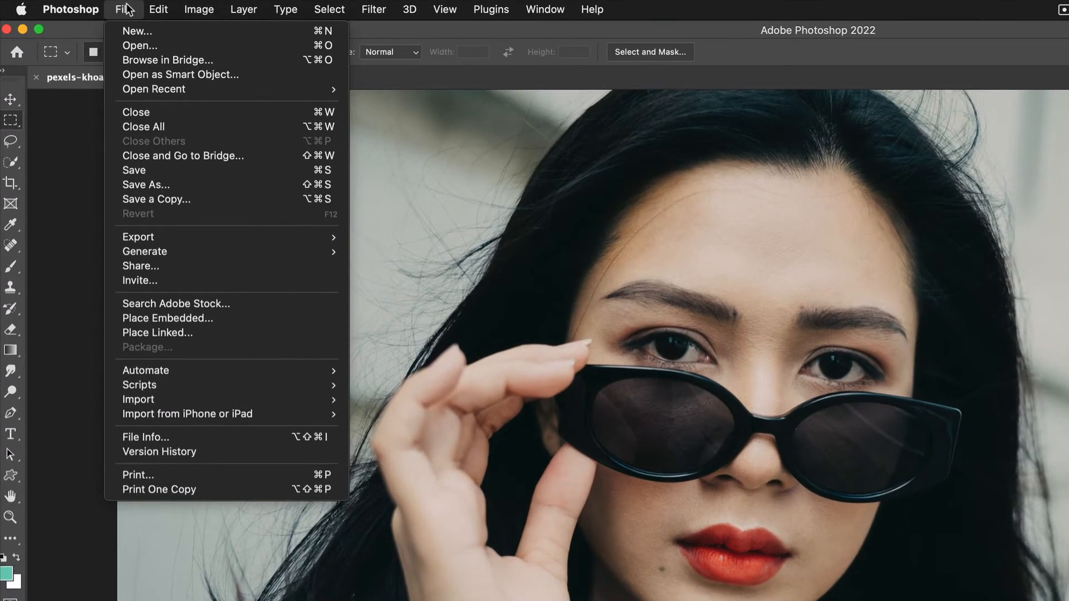
pyautogui.moveTo(246, 376)
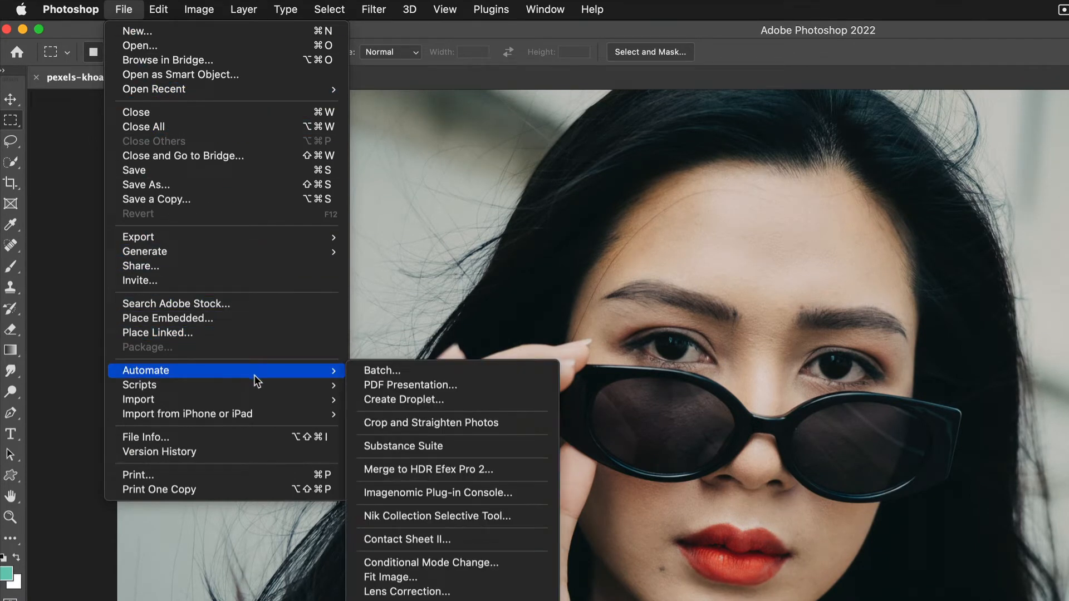
pyautogui.click(459, 539)
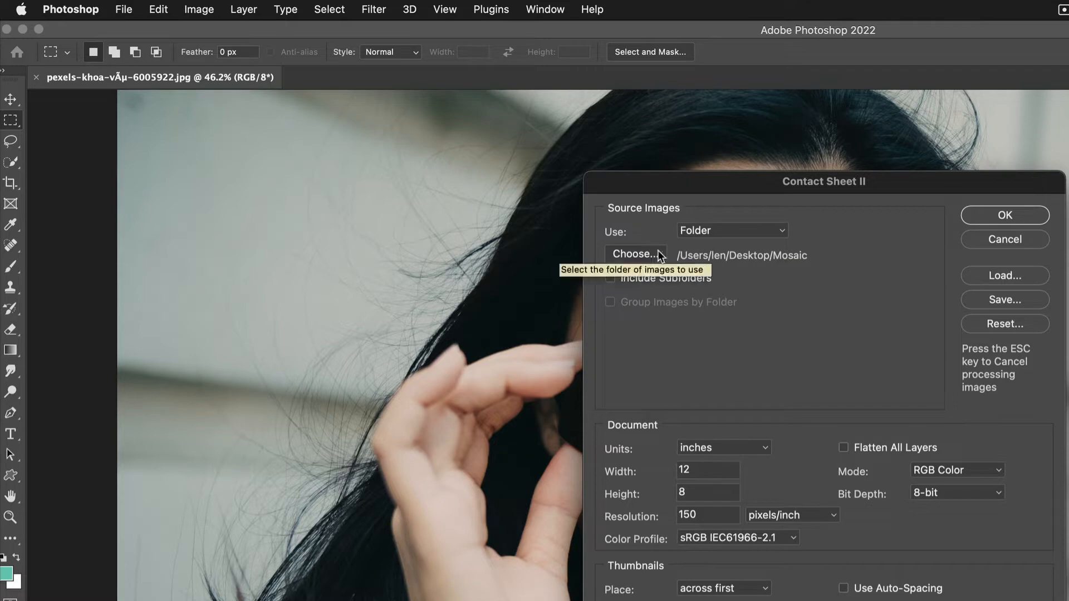
pyautogui.click(632, 251)
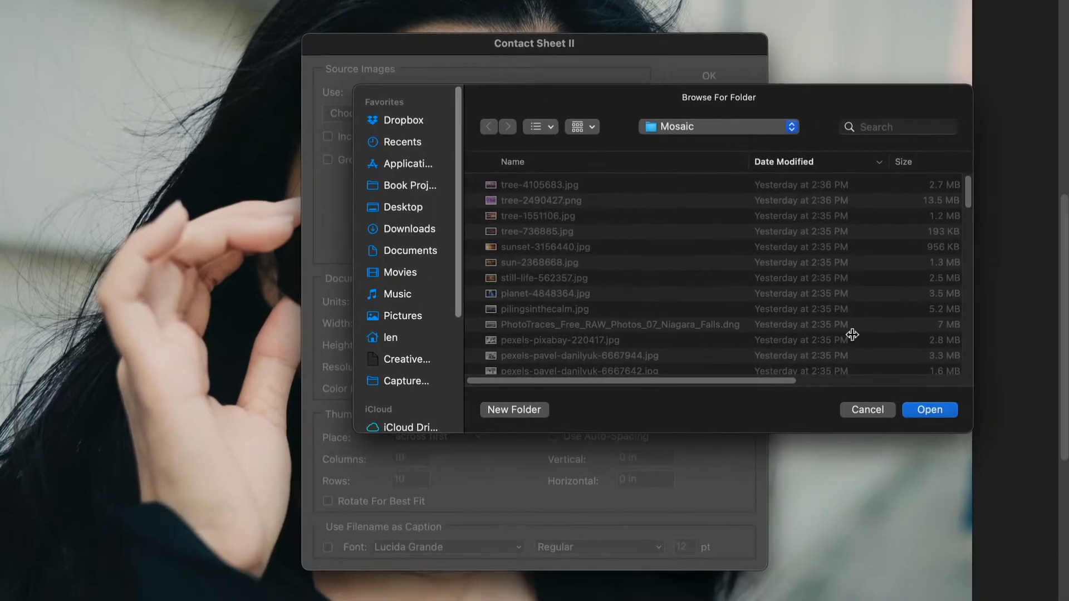
pyautogui.click(929, 410)
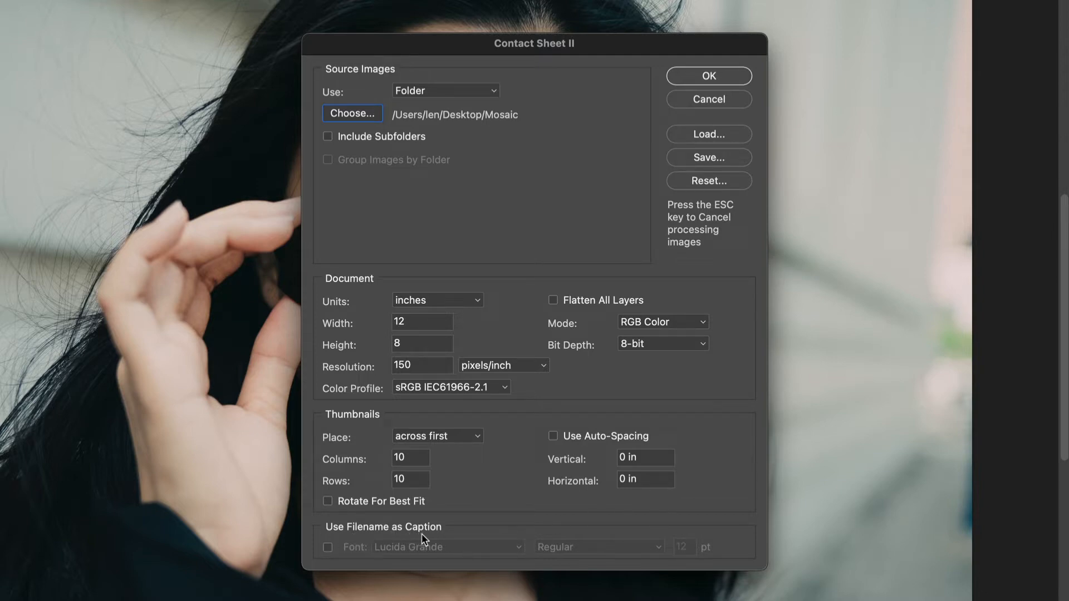
# Generate the 12 by 8 inch, 150 pixels/inch contact sheet with 10 columns and 10 rows, leaving filename captions off
pyautogui.click(327, 549)
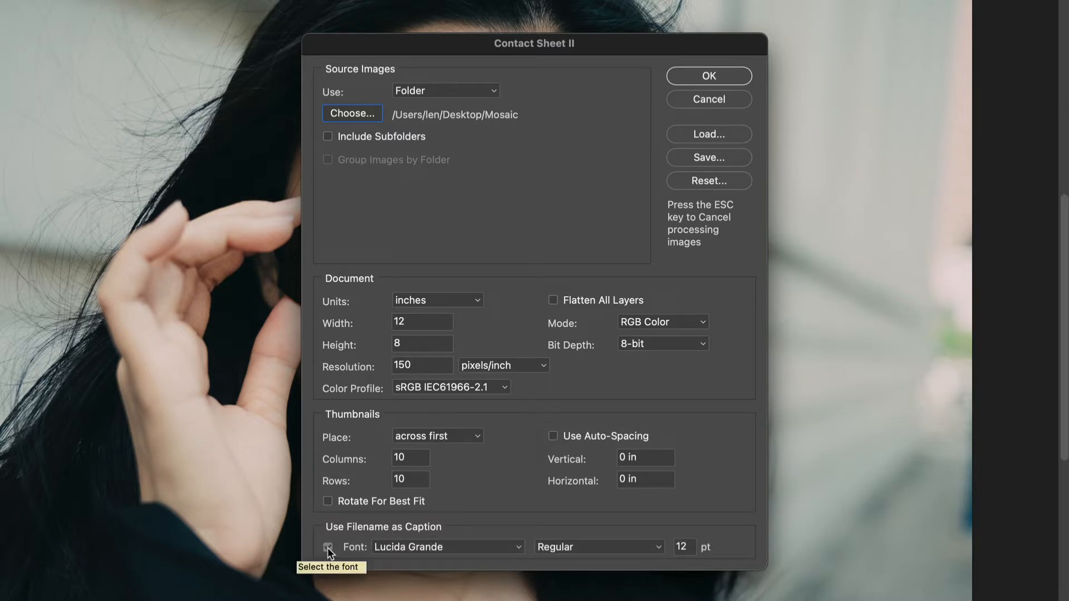
pyautogui.click(327, 548)
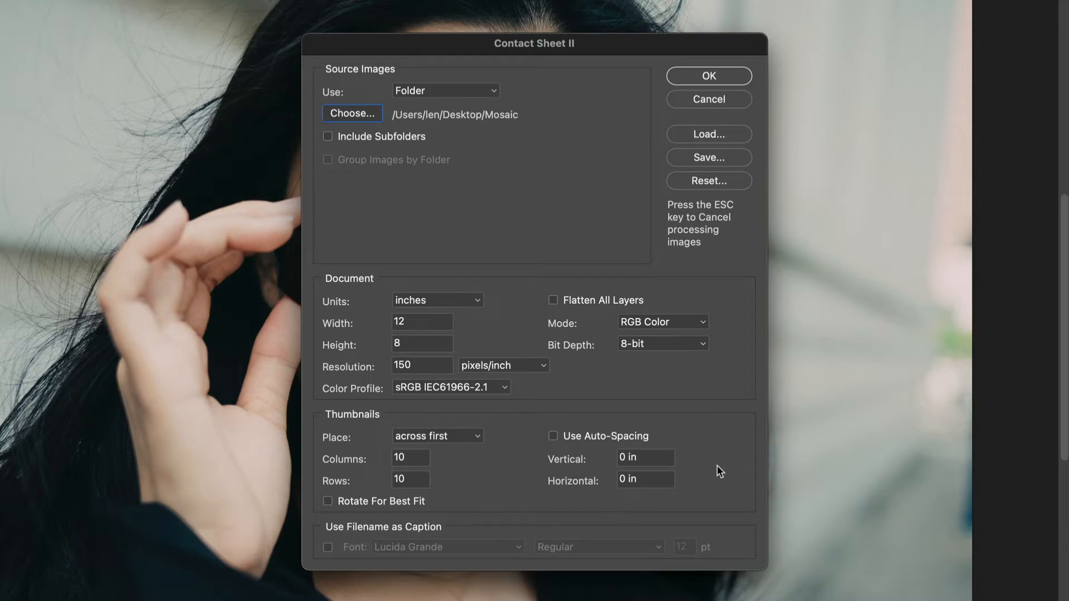
pyautogui.click(710, 74)
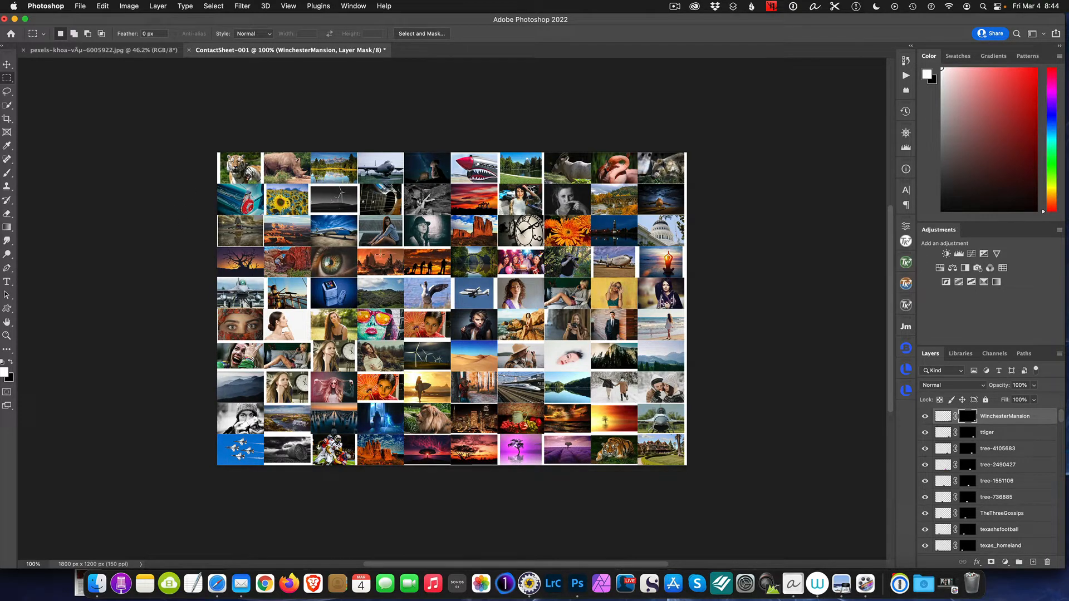
# Examine the contact sheet's thumbnails up close and look through the image layers and their masks
pyautogui.scroll(2, 111, 137)
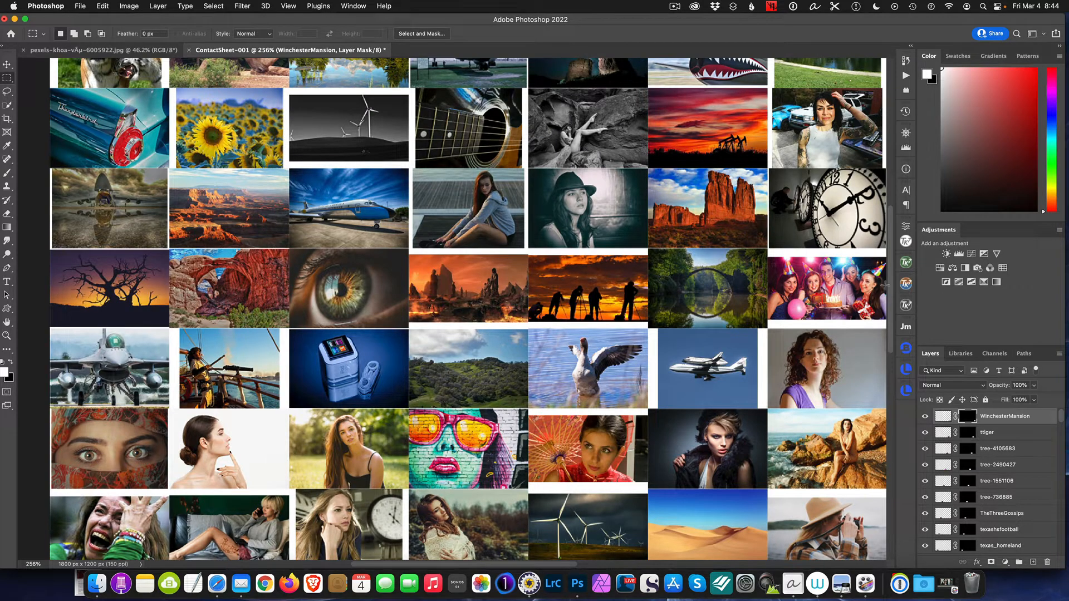
pyautogui.moveTo(885, 285); pyautogui.dragTo(888, 235)
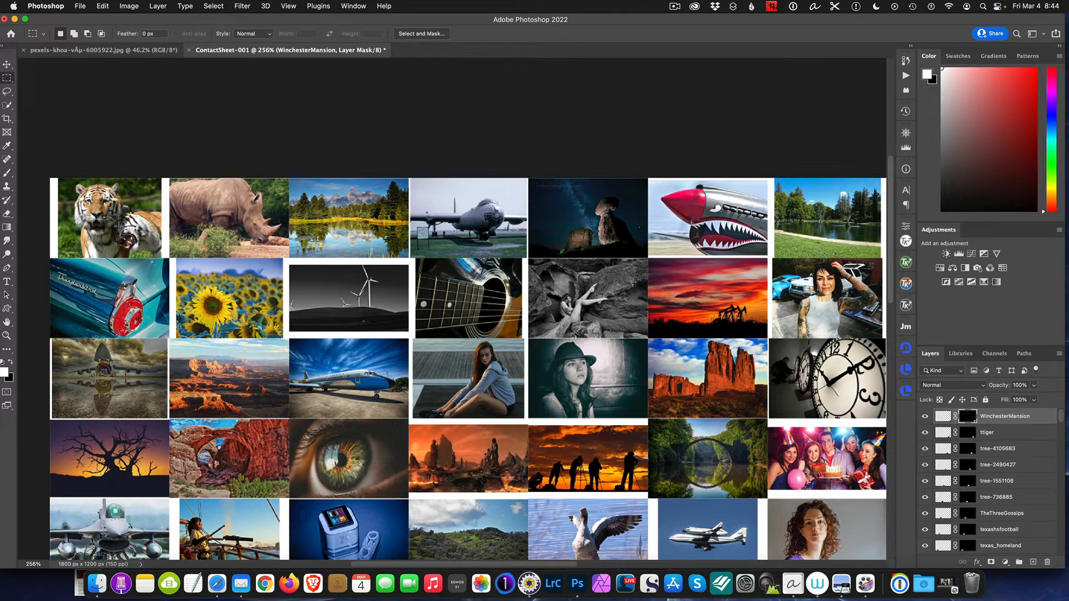
pyautogui.scroll(2, 74, 212)
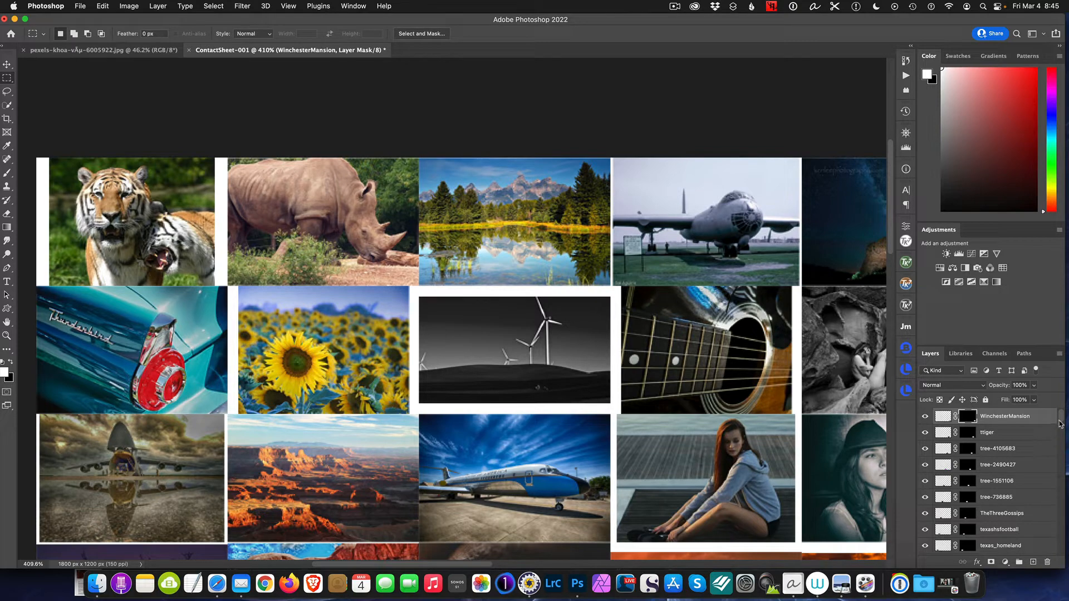
pyautogui.moveTo(1060, 426); pyautogui.dragTo(1052, 474)
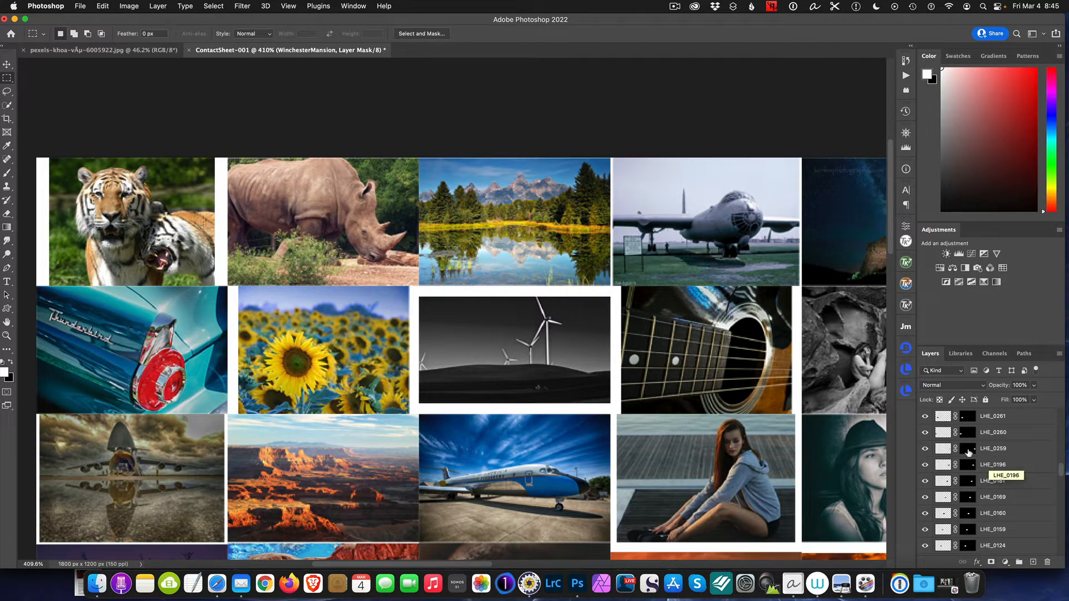
pyautogui.moveTo(1061, 470); pyautogui.dragTo(1064, 393)
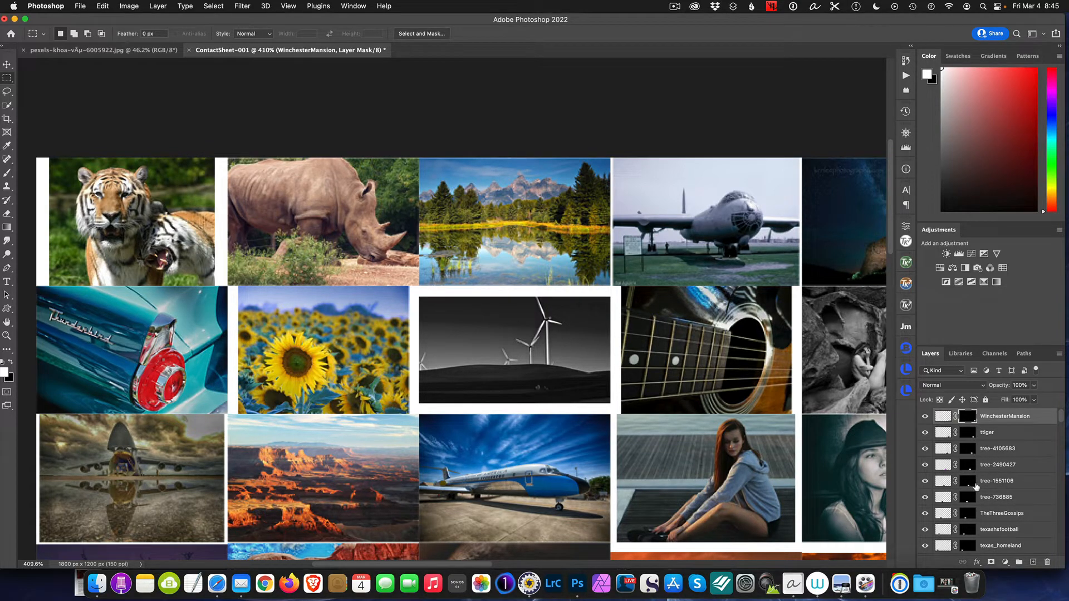
pyautogui.scroll(-2, 971, 494)
pyautogui.scroll(-1, 971, 494)
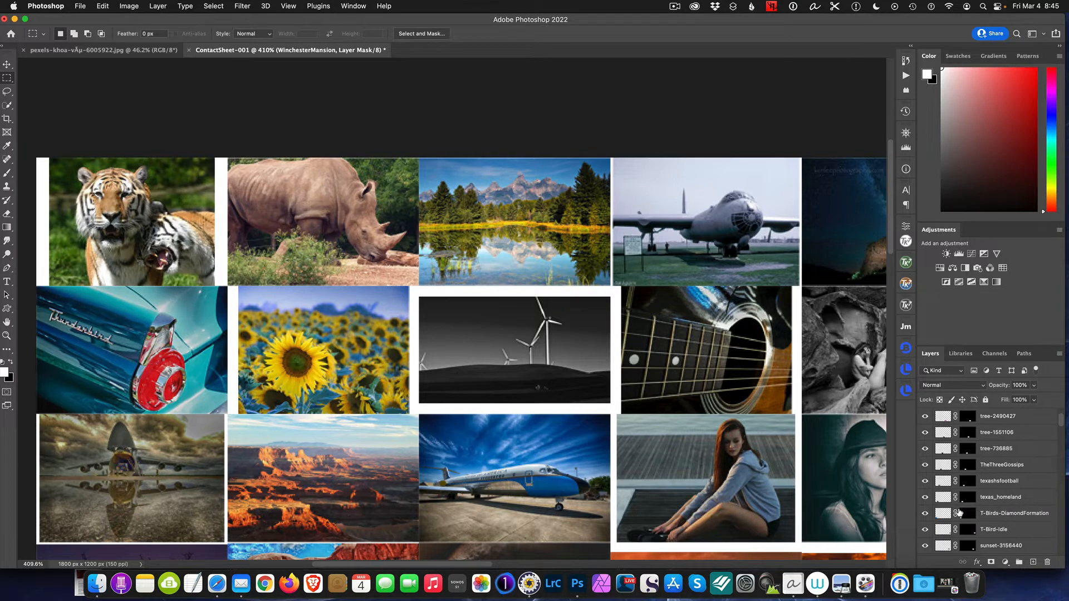
pyautogui.scroll(3, 959, 513)
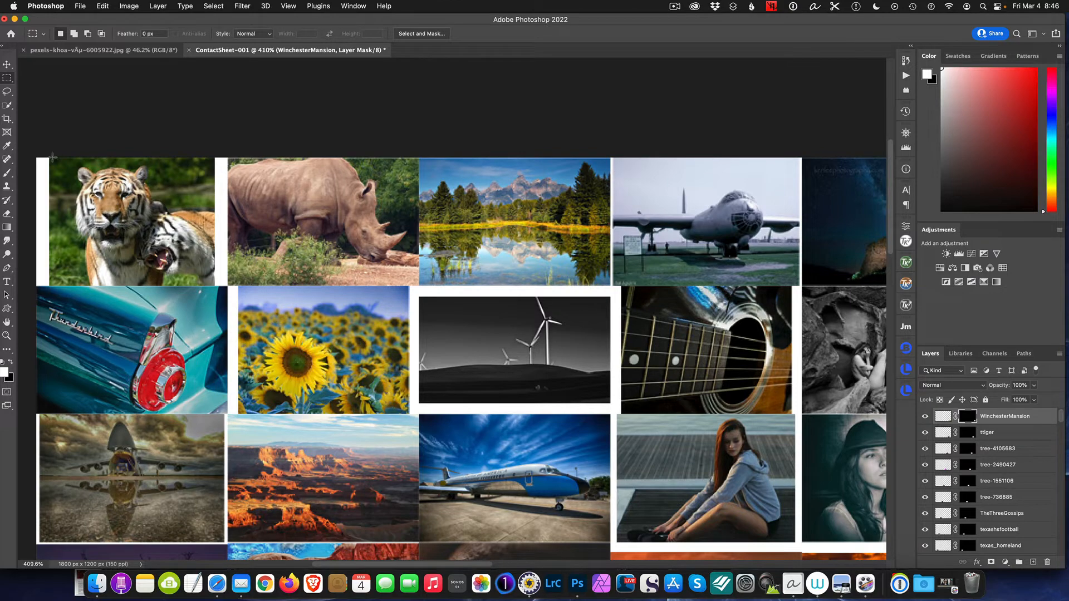
# Enable layer Auto-Select for the Move tool and pick the gray bomber, rhino and blue jet thumbnails on the canvas
pyautogui.click(8, 64)
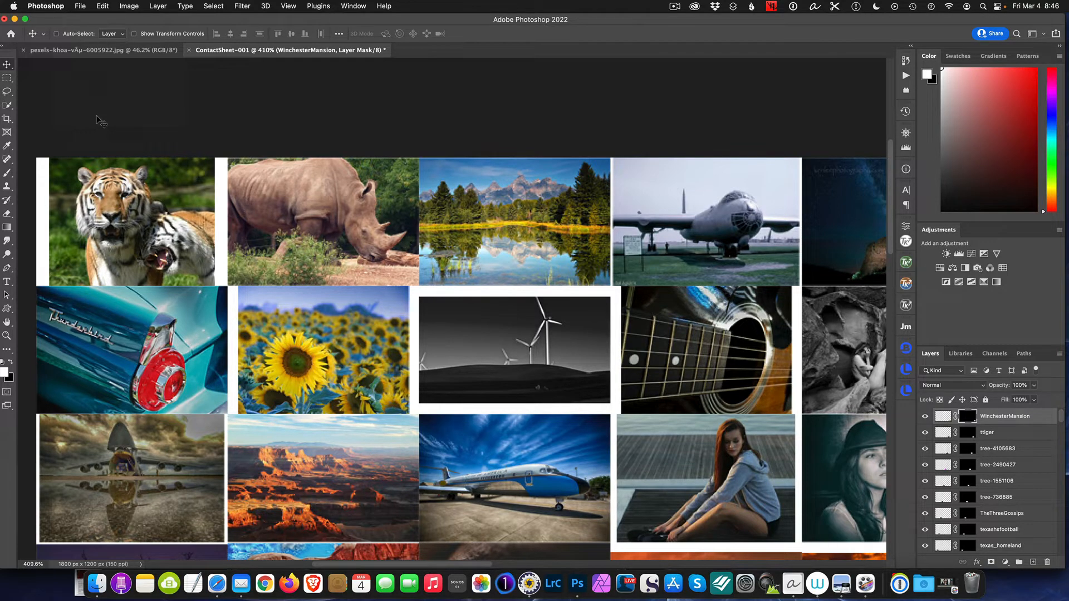
pyautogui.click(56, 34)
pyautogui.click(666, 217)
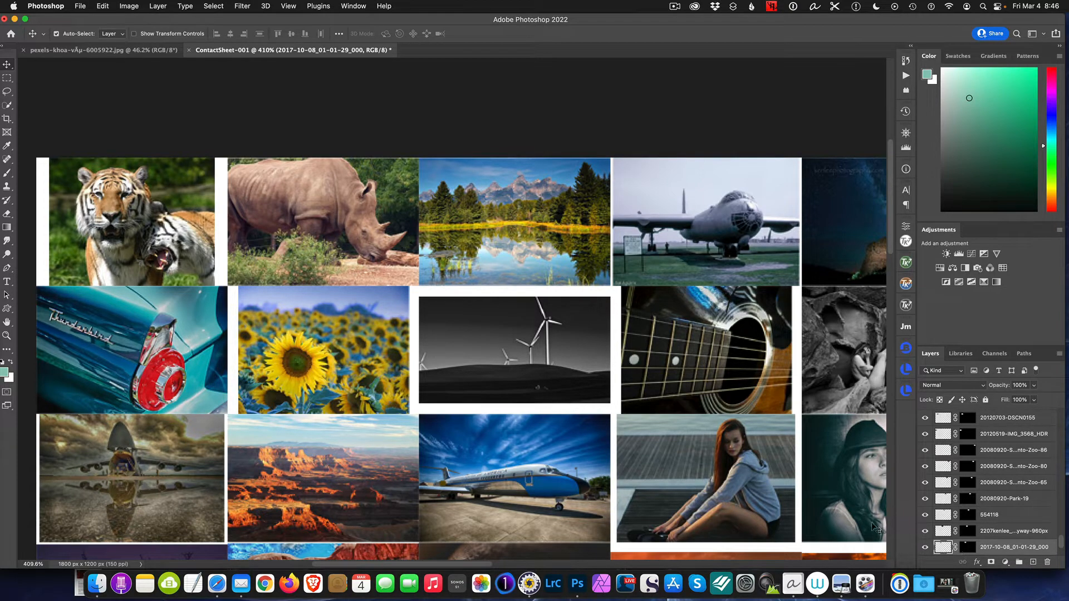
pyautogui.click(338, 215)
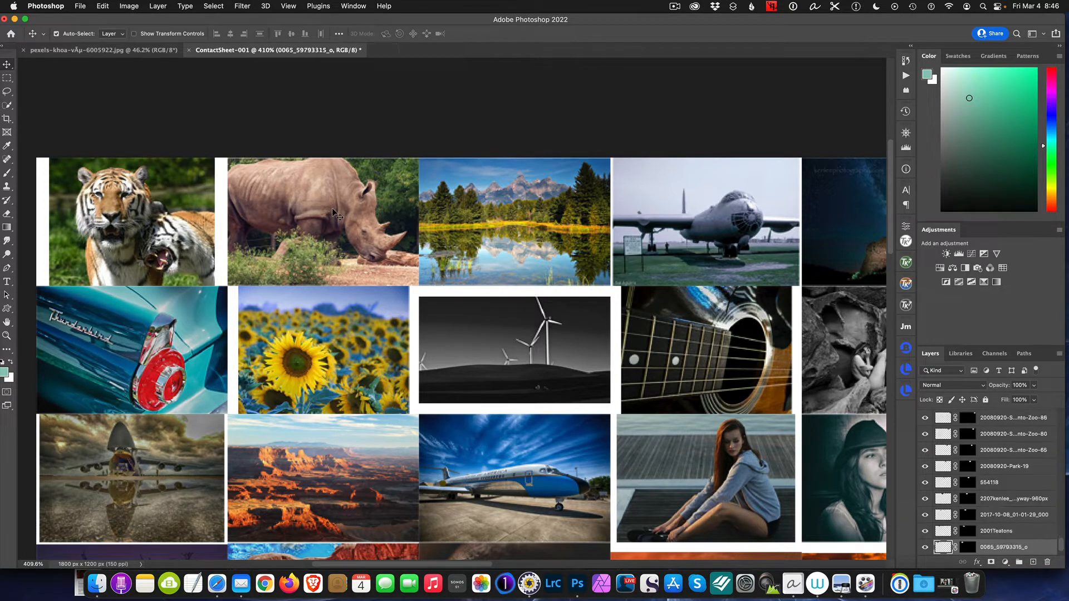
pyautogui.click(566, 478)
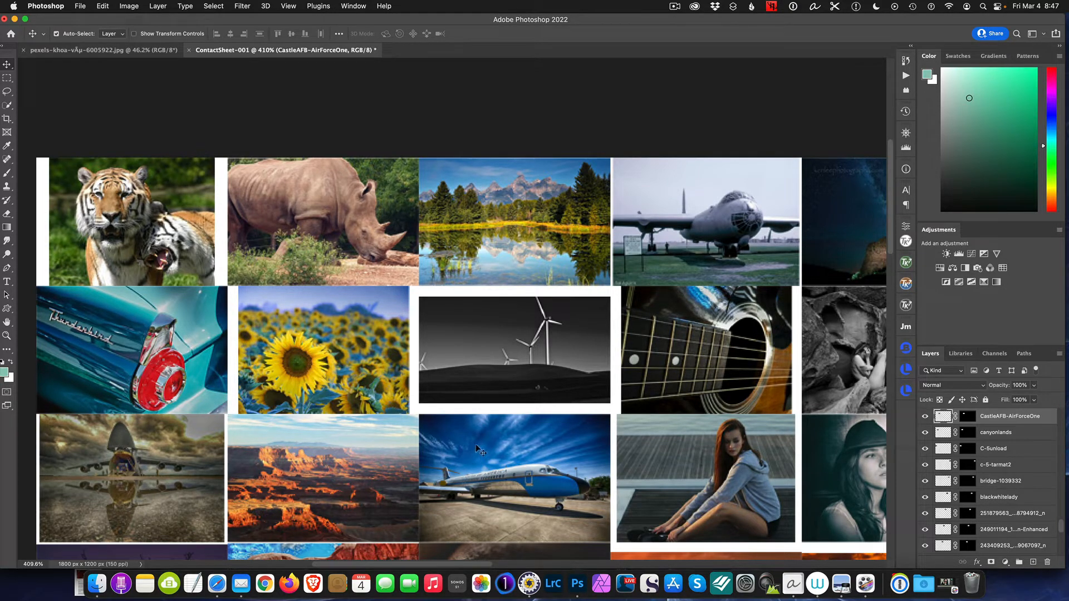
# Stretch the tiger image to about 118% width and 104% height so it fills its white-edged cell
pyautogui.click(156, 214)
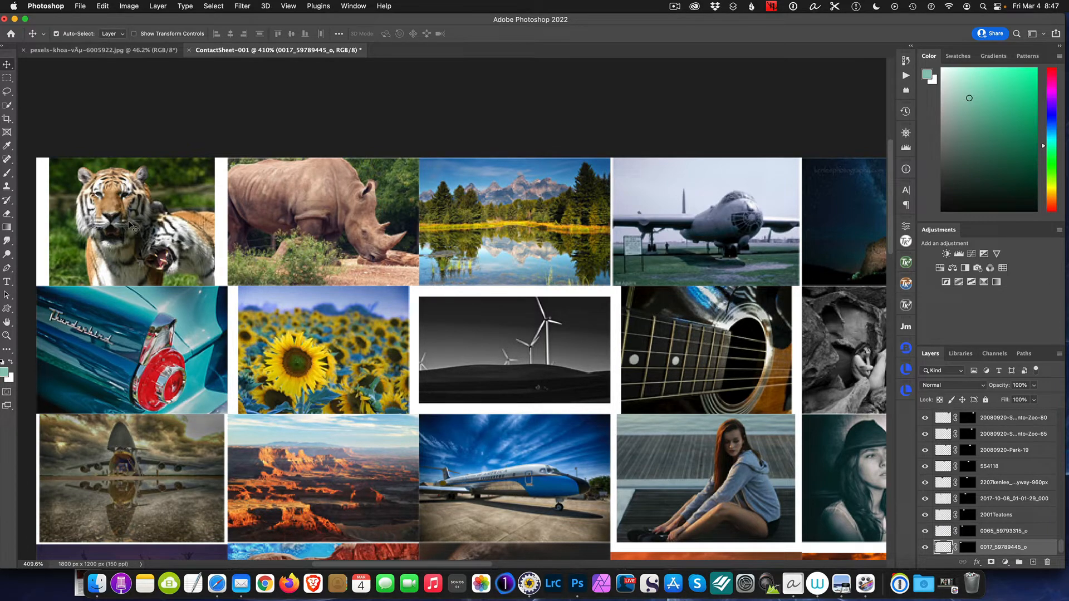
pyautogui.press('super+t')
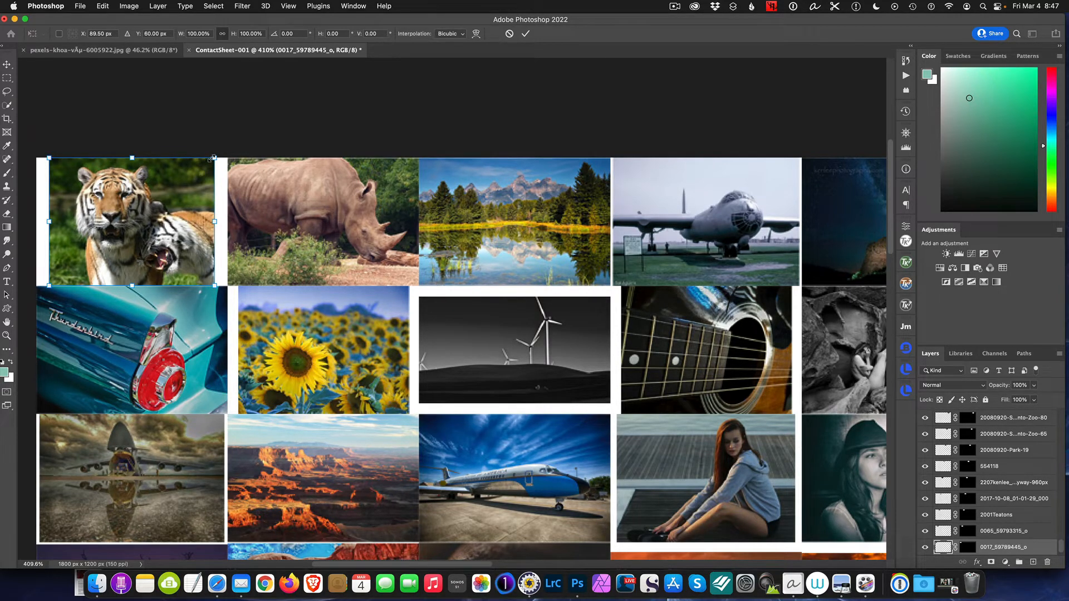
pyautogui.moveTo(214, 157); pyautogui.dragTo(226, 156)
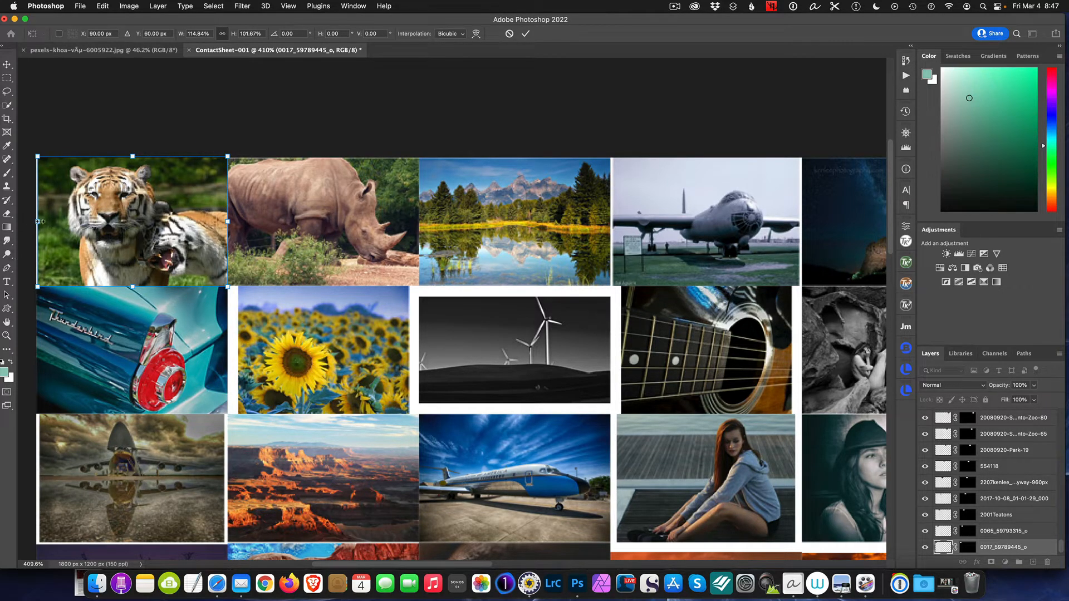
pyautogui.moveTo(38, 221); pyautogui.dragTo(33, 221)
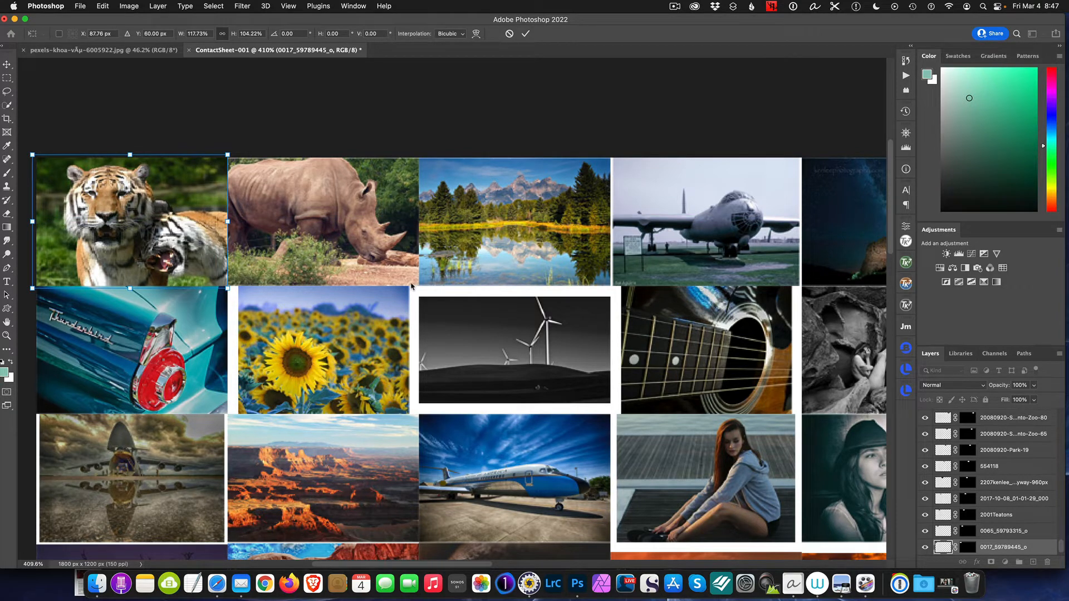
pyautogui.press('Return')
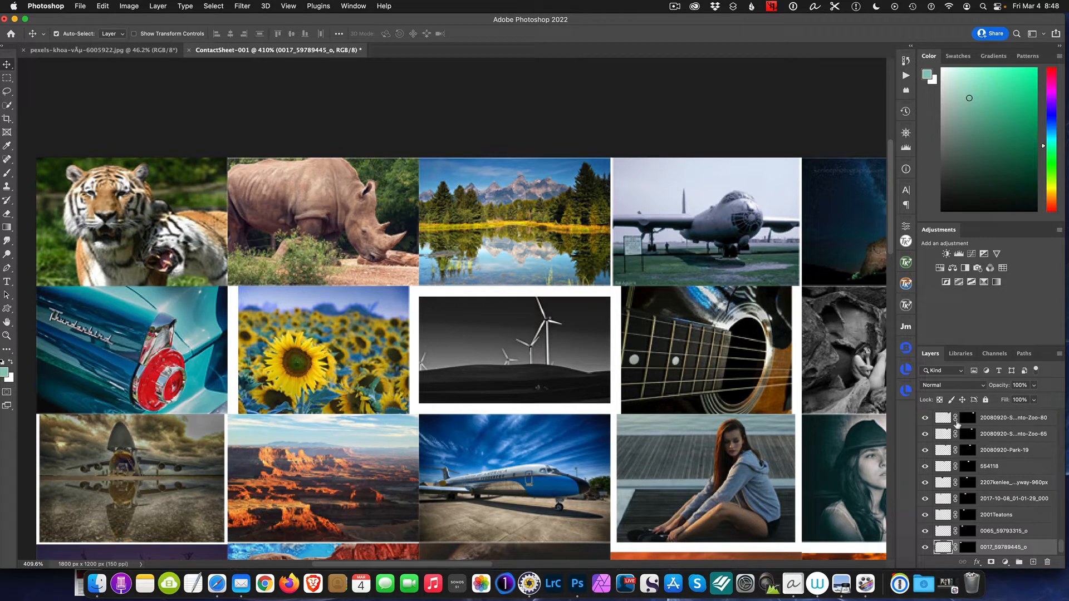
# Unlink the wind turbine layer's mask and scale the image to about 121%, repositioning it so it fills its cell
pyautogui.click(494, 347)
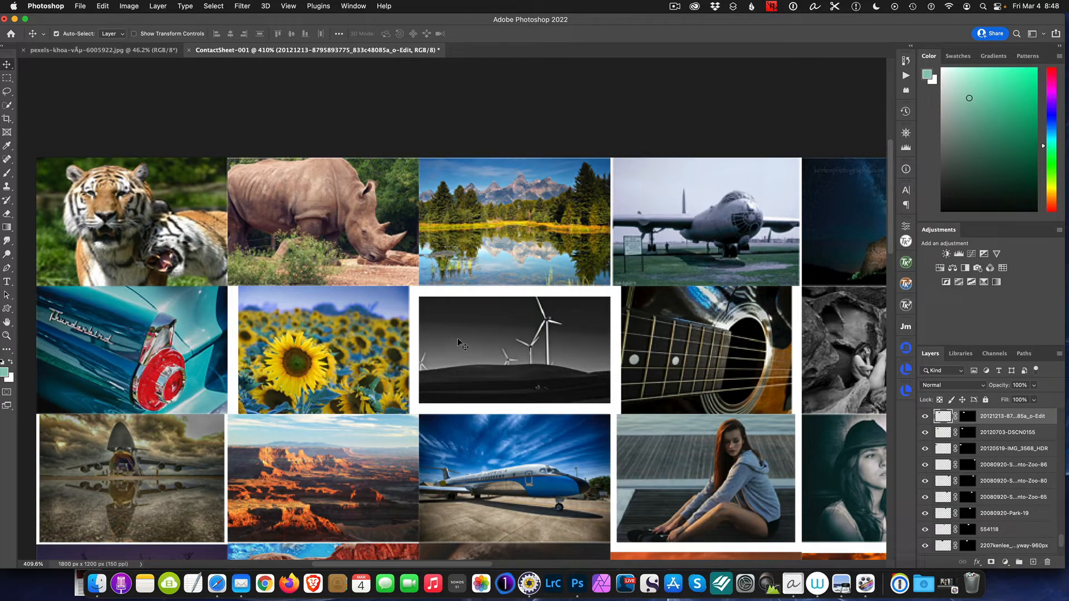
pyautogui.click(956, 417)
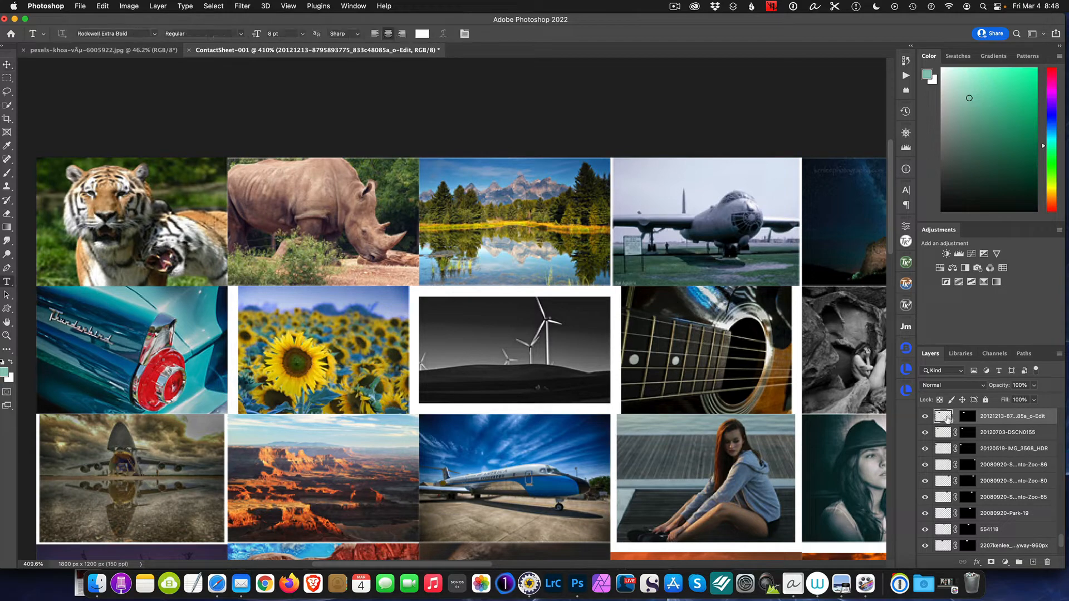
pyautogui.press('t')
pyautogui.press('super+t')
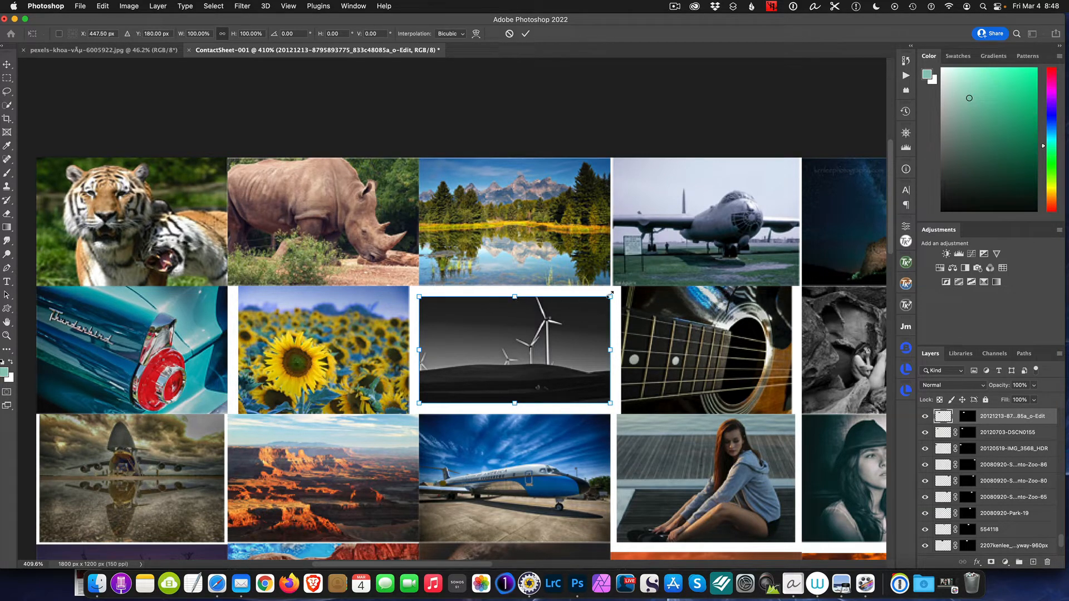
pyautogui.moveTo(611, 297); pyautogui.dragTo(635, 287)
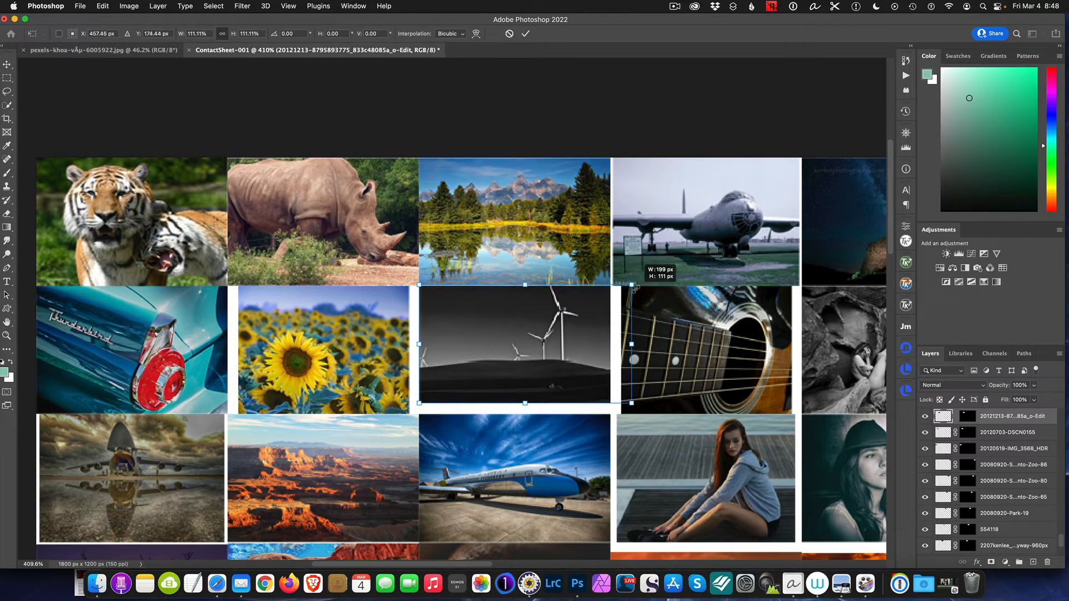
pyautogui.moveTo(582, 325)
pyautogui.mouseDown()
pyautogui.moveTo(555, 328)
pyautogui.moveTo(576, 326)
pyautogui.mouseUp()
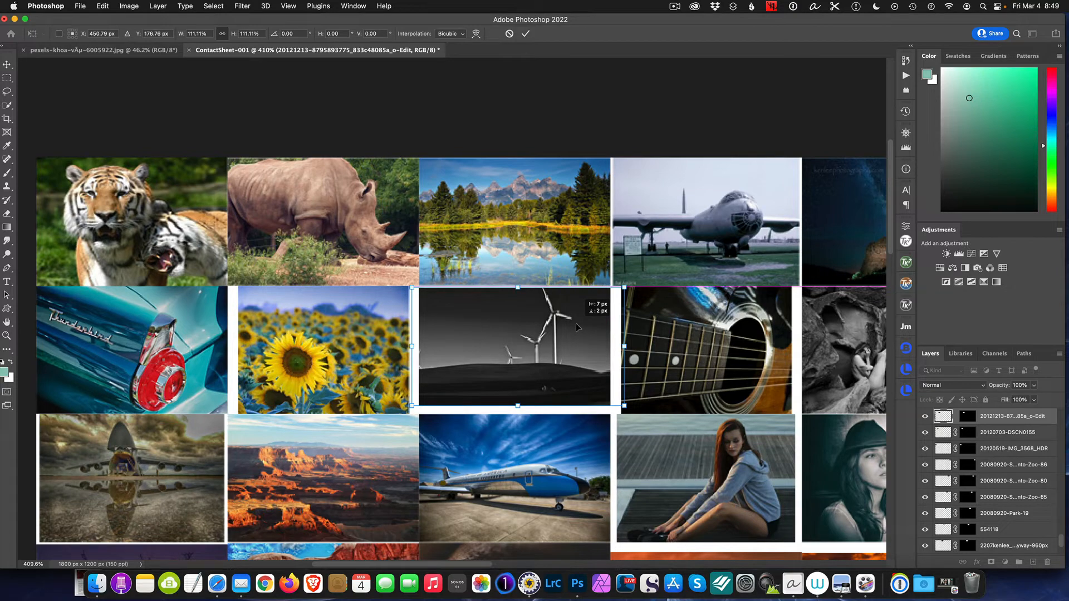
pyautogui.moveTo(625, 288); pyautogui.dragTo(644, 278)
pyautogui.moveTo(582, 338)
pyautogui.mouseDown()
pyautogui.moveTo(571, 355)
pyautogui.moveTo(563, 344)
pyautogui.mouseUp()
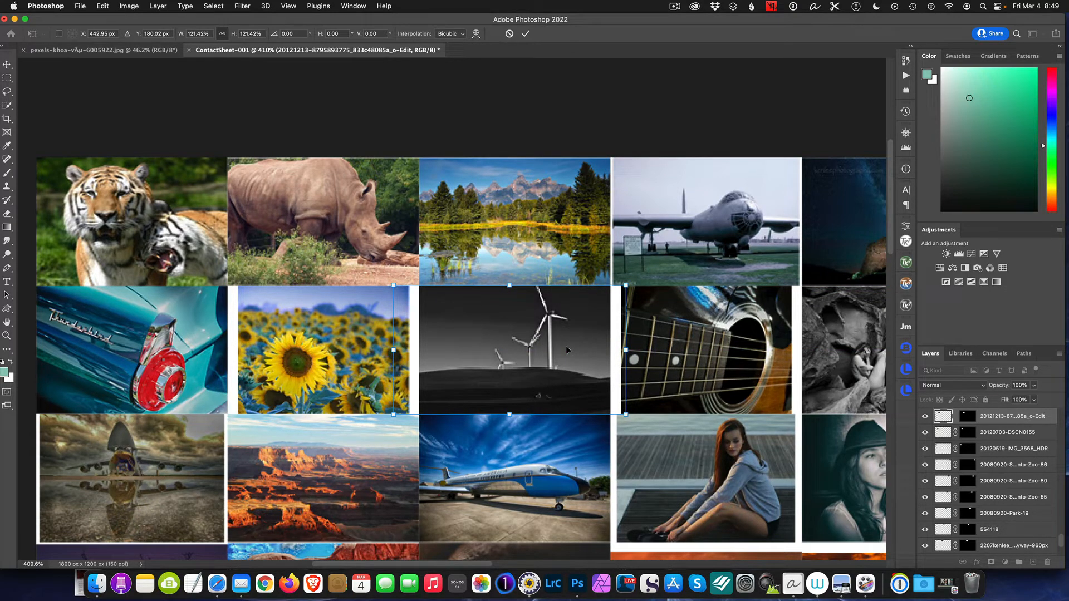
pyautogui.press('Return')
pyautogui.press('t')
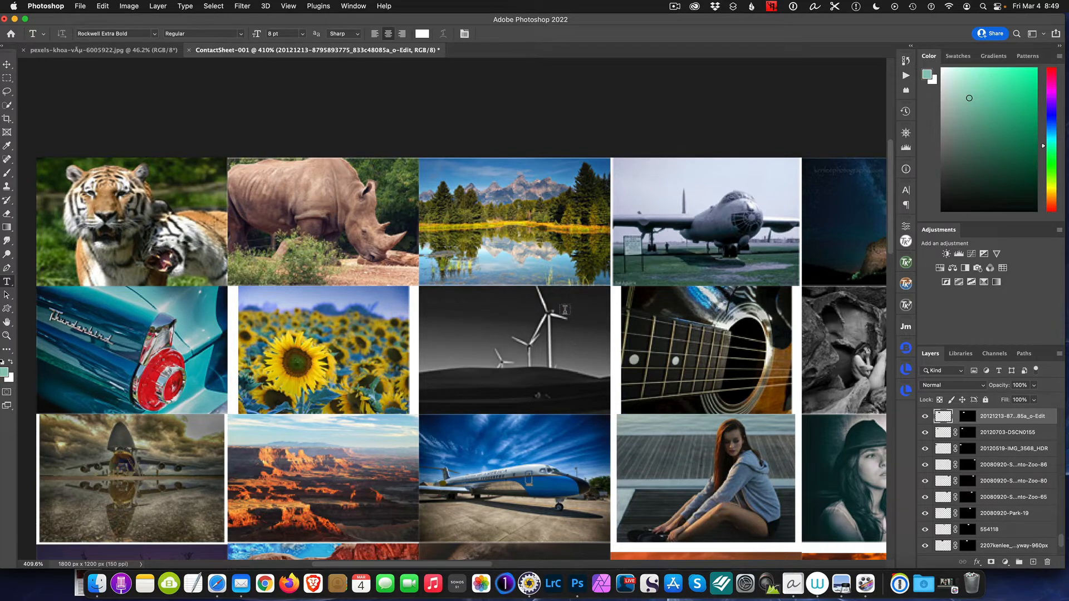
pyautogui.click(680, 311)
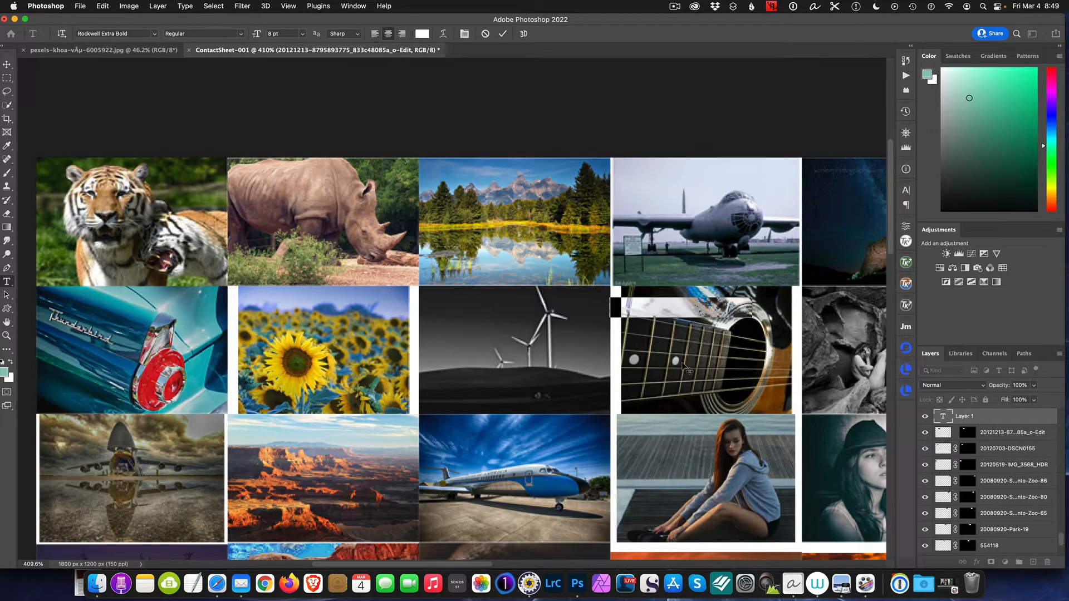
pyautogui.click(1006, 435)
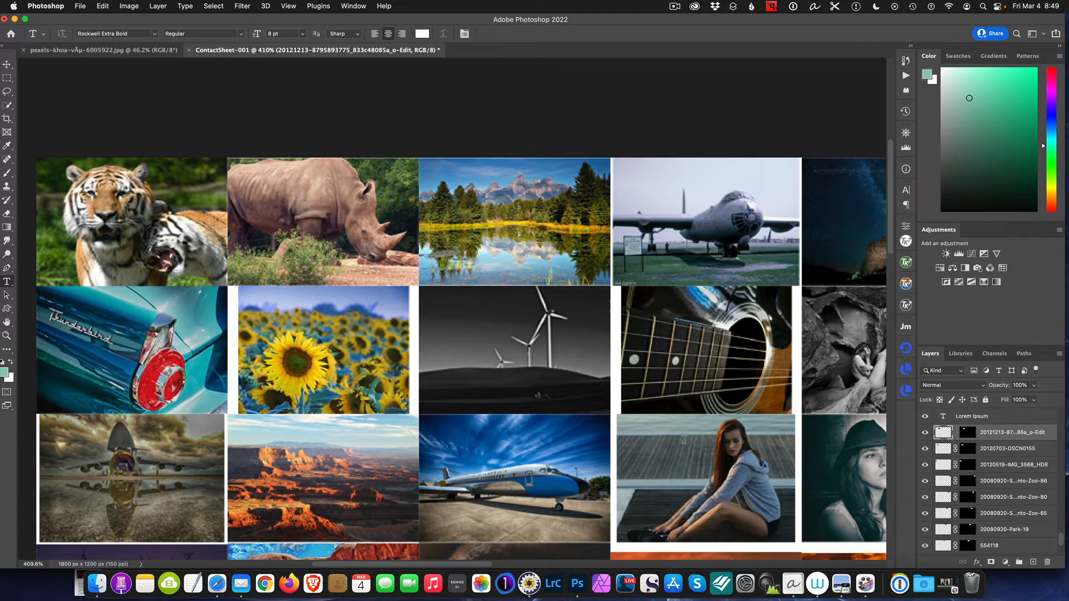
pyautogui.click(332, 332)
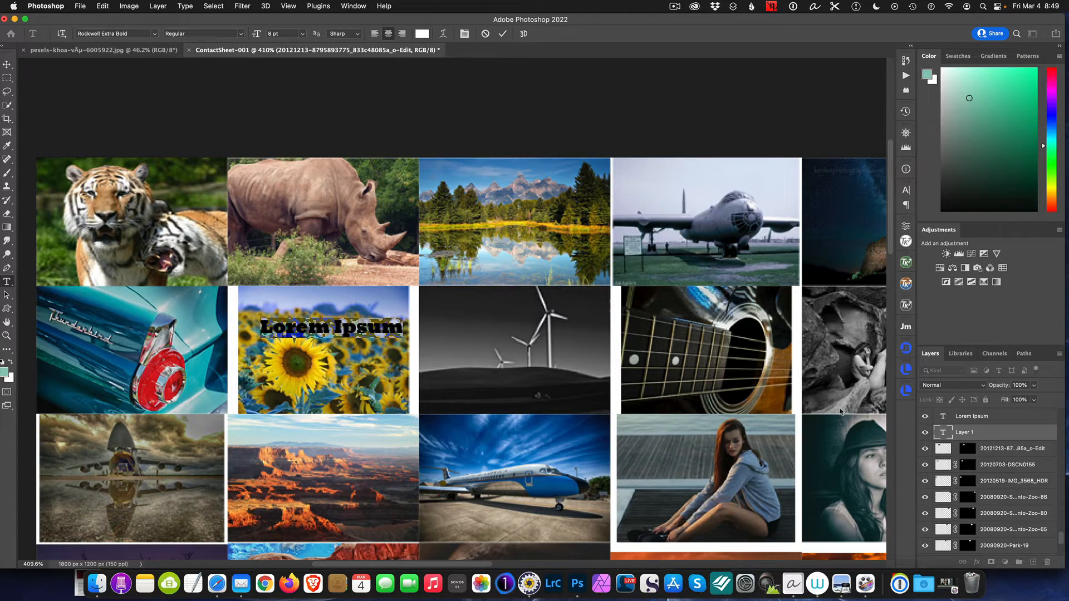
pyautogui.moveTo(1013, 432); pyautogui.dragTo(1050, 554)
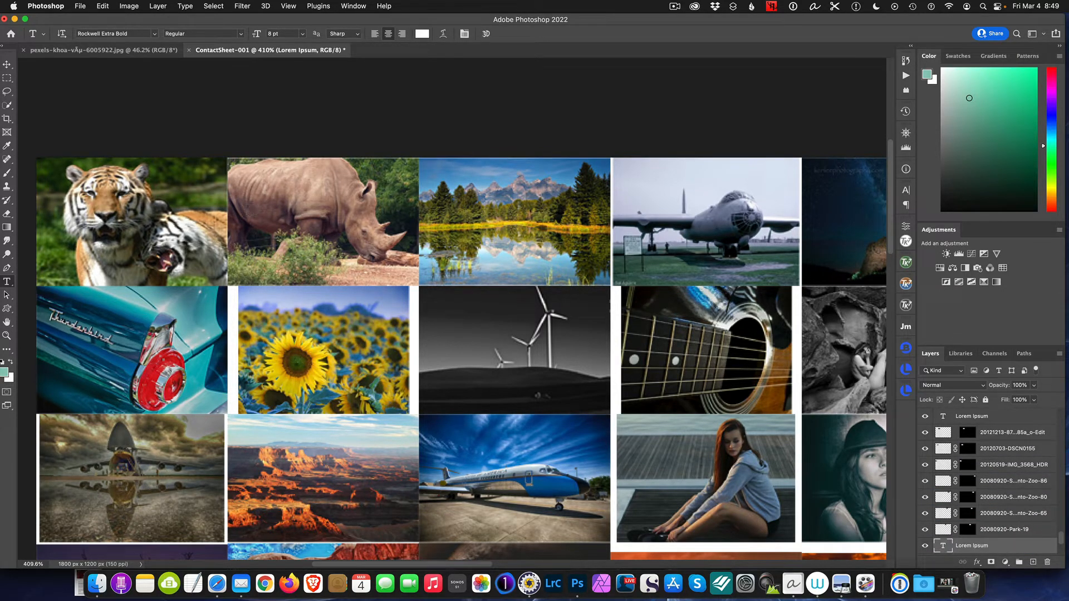
# Try to enlarge the sunflower image to about 113% with its layer mask still linked
pyautogui.click(7, 65)
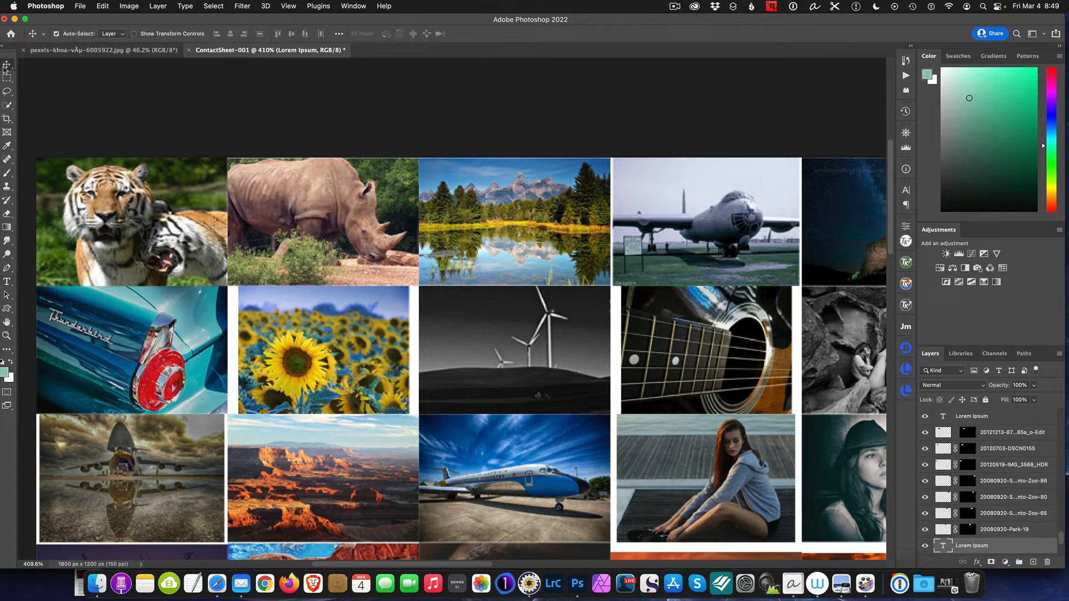
pyautogui.click(333, 333)
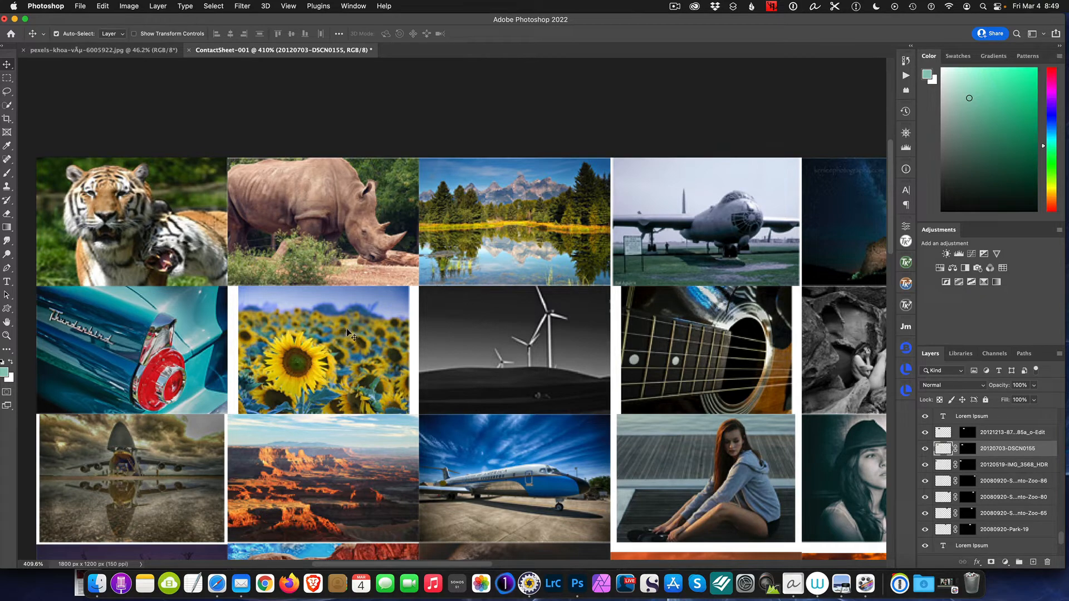
pyautogui.press('super+t')
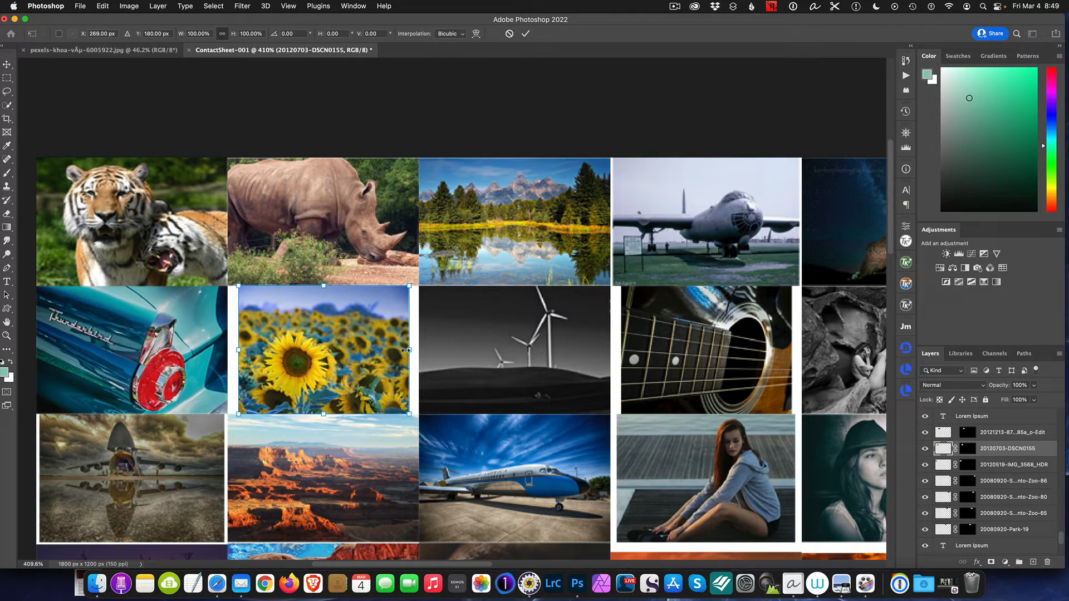
pyautogui.moveTo(410, 414); pyautogui.dragTo(419, 421)
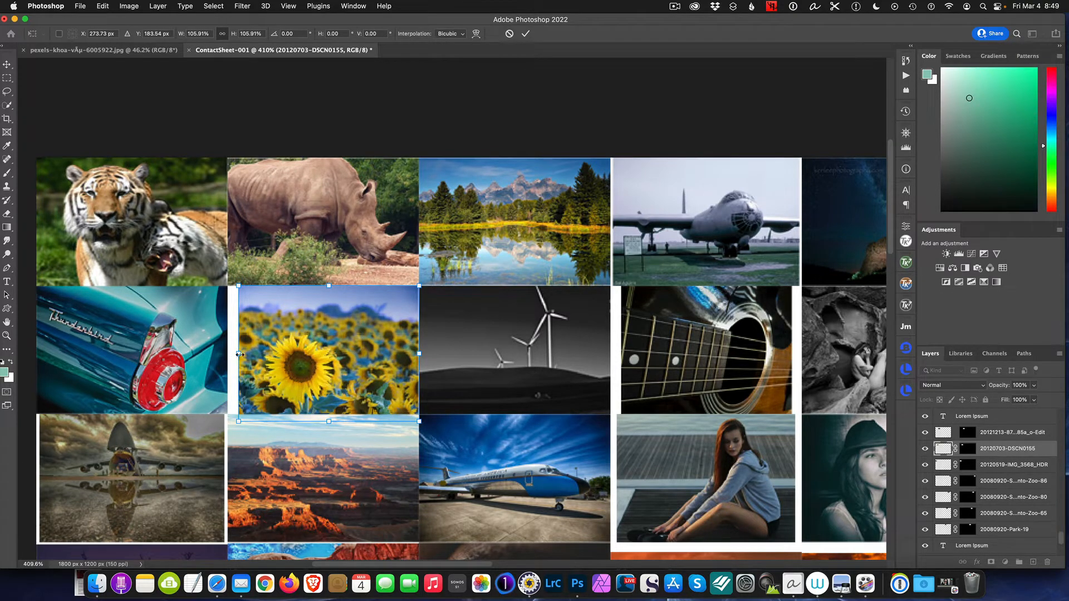
pyautogui.moveTo(239, 354); pyautogui.dragTo(227, 353)
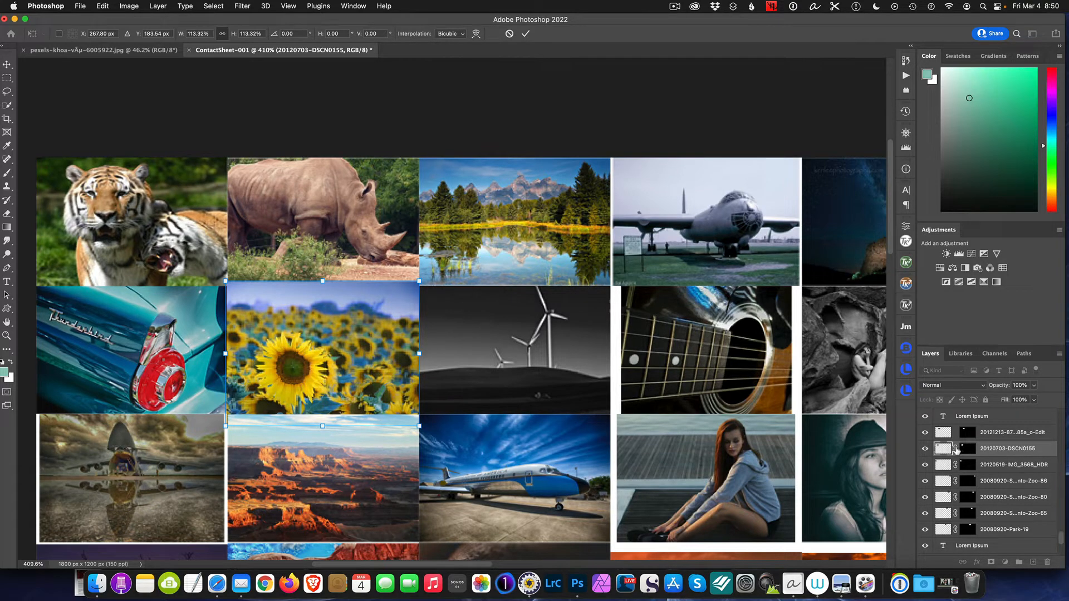
pyautogui.press('Escape')
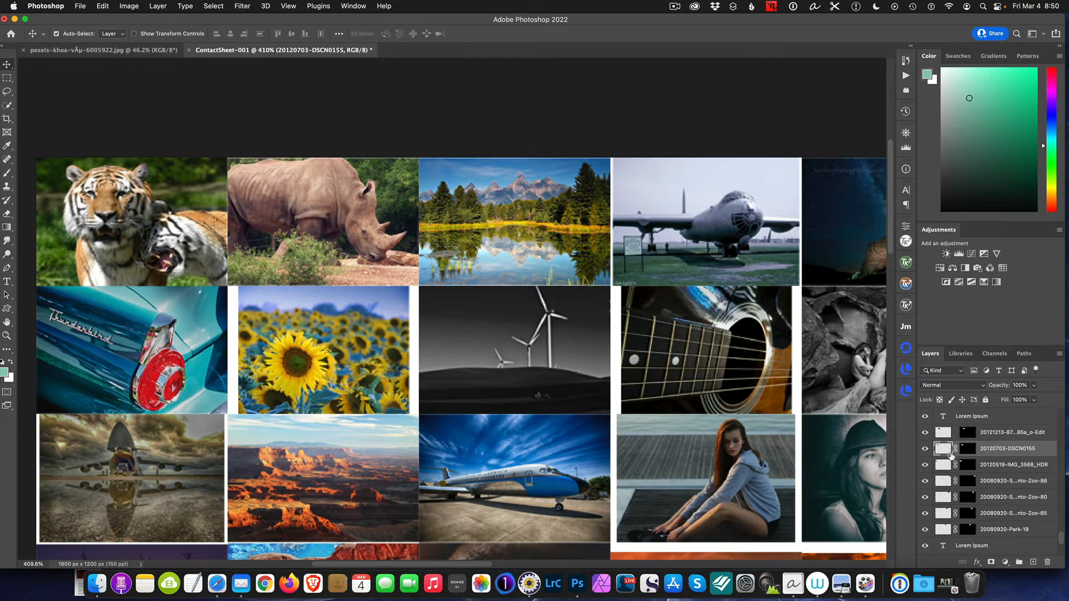
# Unlink the sunflower layer's mask and scale the image to about 115% so it fills its cell
pyautogui.click(956, 450)
pyautogui.press('super+t')
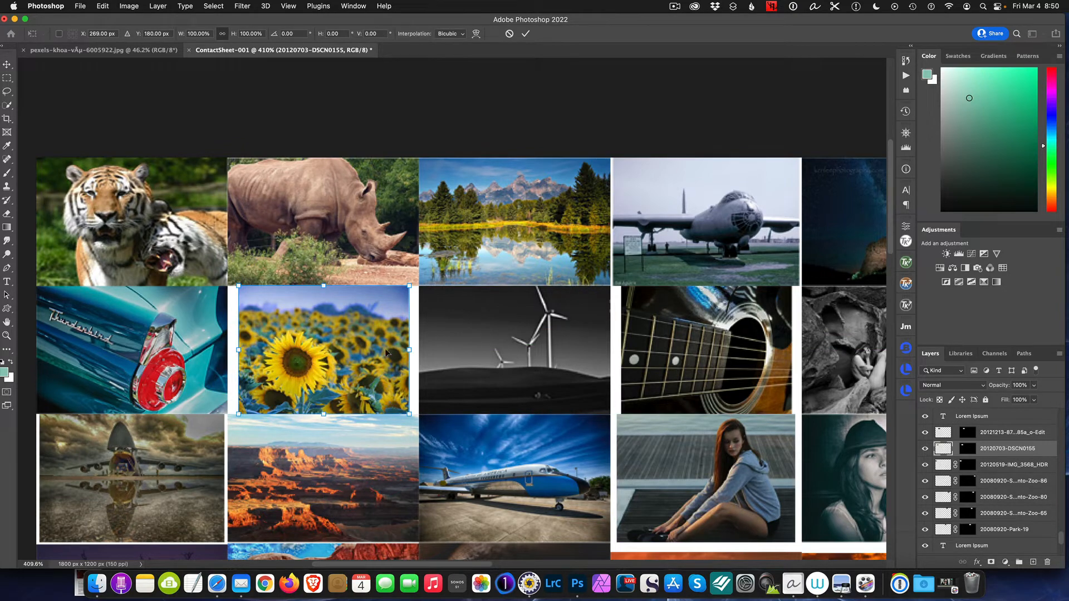
pyautogui.moveTo(409, 350); pyautogui.dragTo(422, 351)
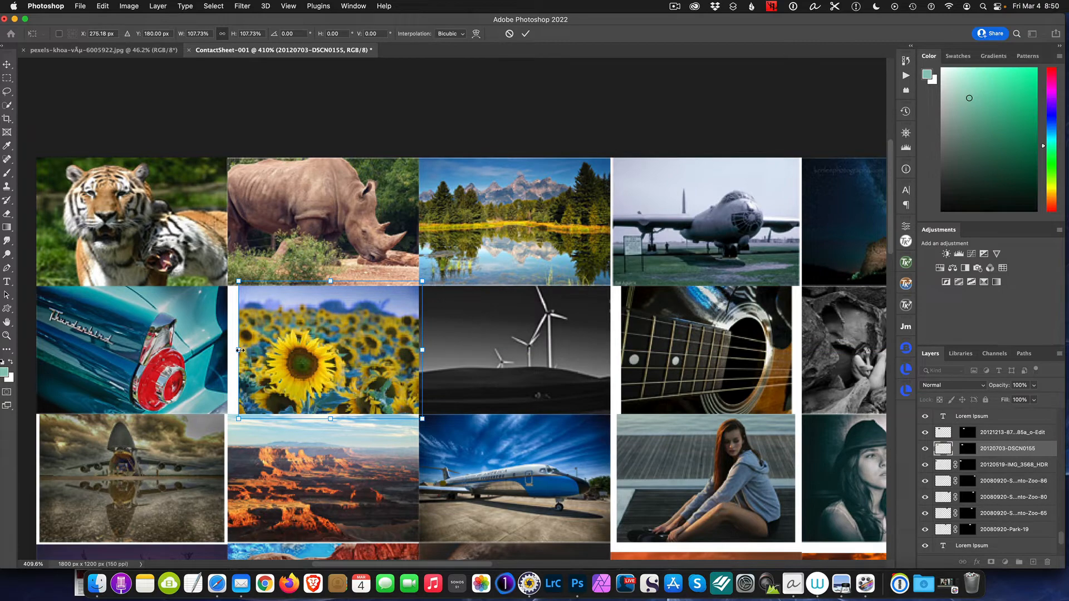
pyautogui.moveTo(240, 350); pyautogui.dragTo(226, 349)
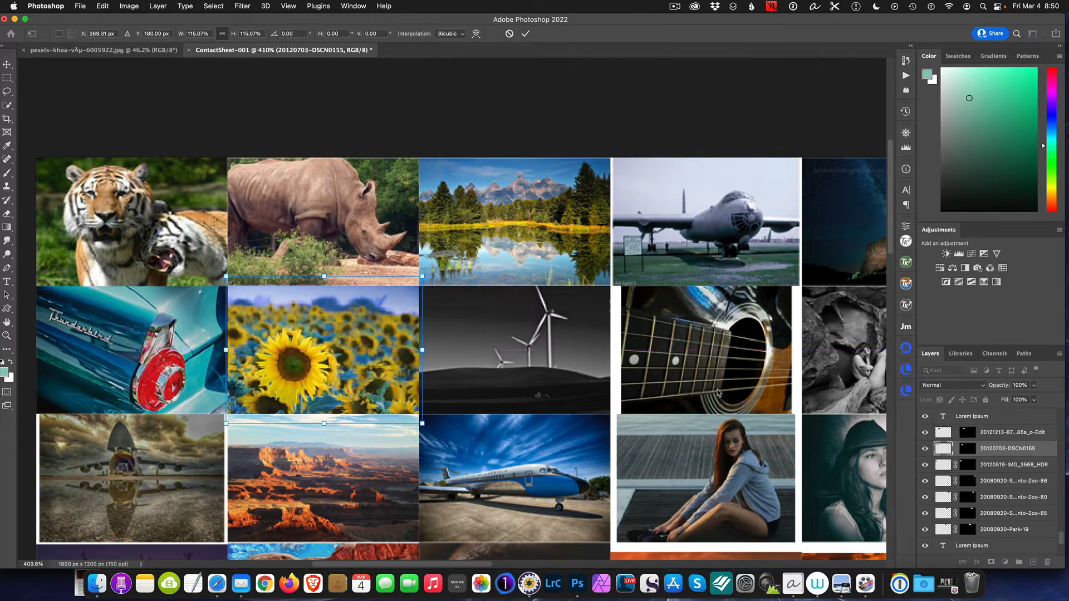
pyautogui.press('Return')
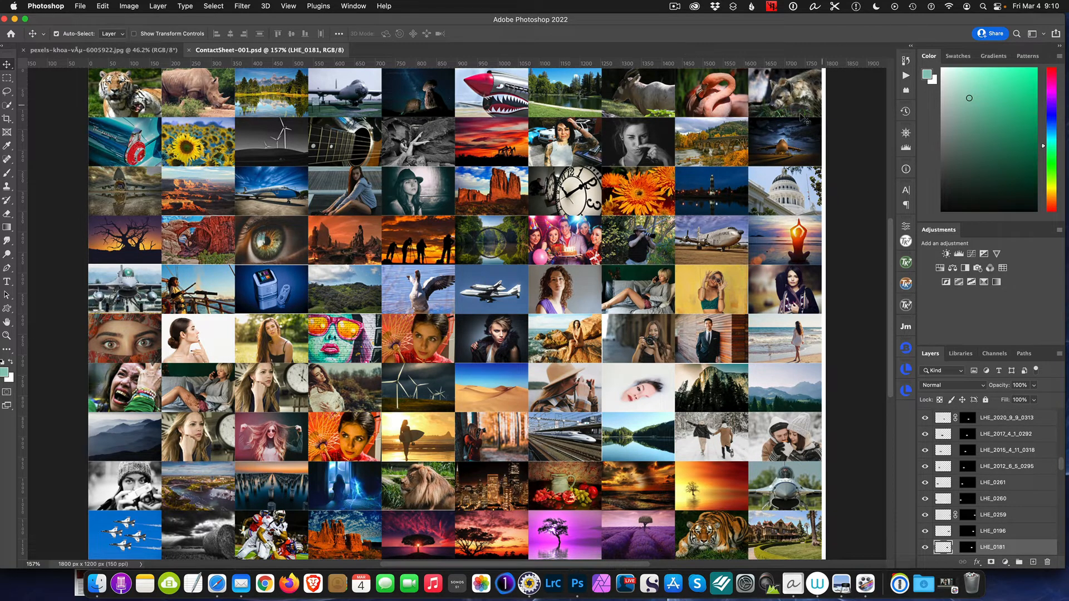
# Marquee-select the whole mosaic except the white strip along its right edge and crop the canvas to 1787 x 1200 px
pyautogui.press('super+plus')
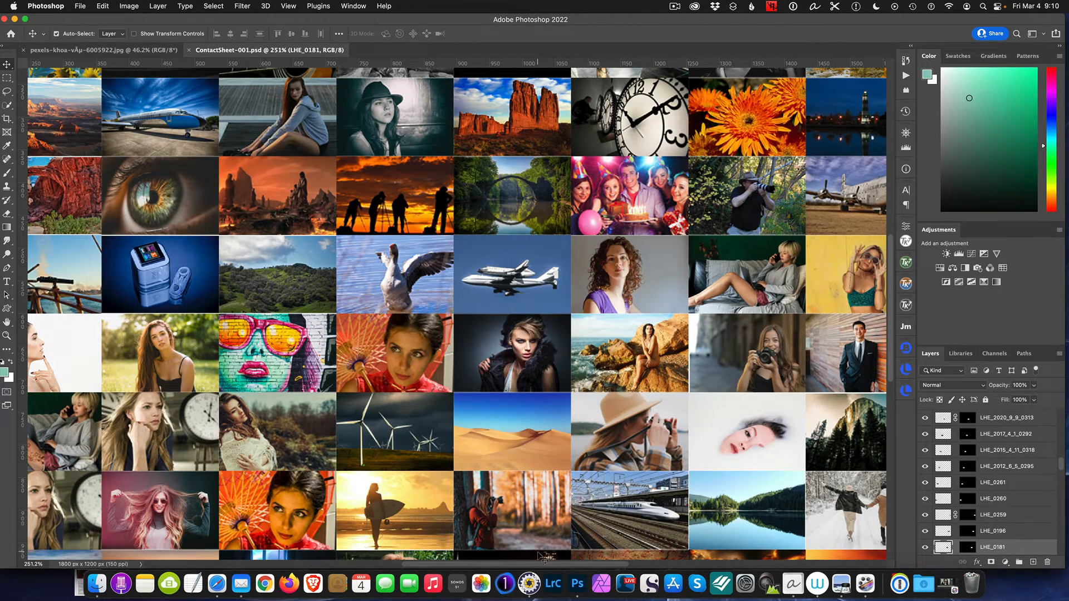
pyautogui.moveTo(540, 564); pyautogui.dragTo(625, 566)
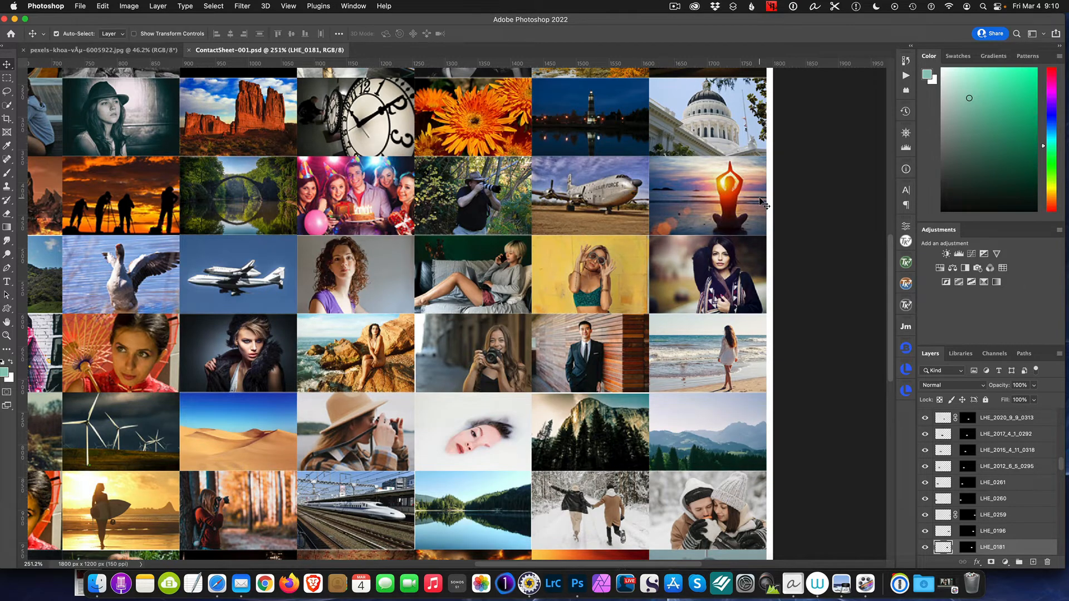
pyautogui.scroll(-3, 662, 206)
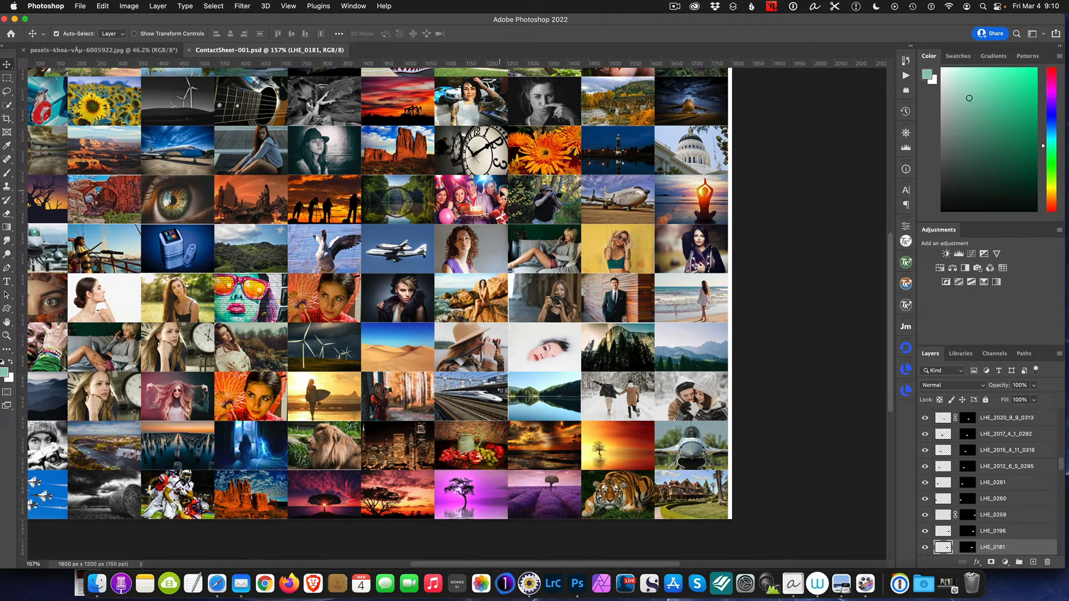
pyautogui.scroll(-2, 508, 238)
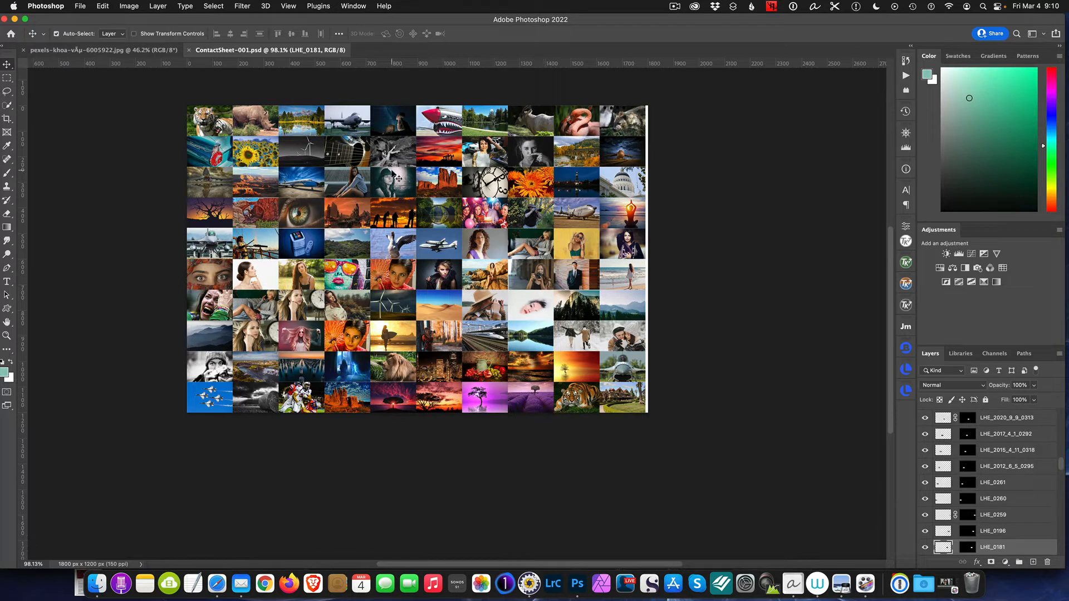
pyautogui.click(8, 79)
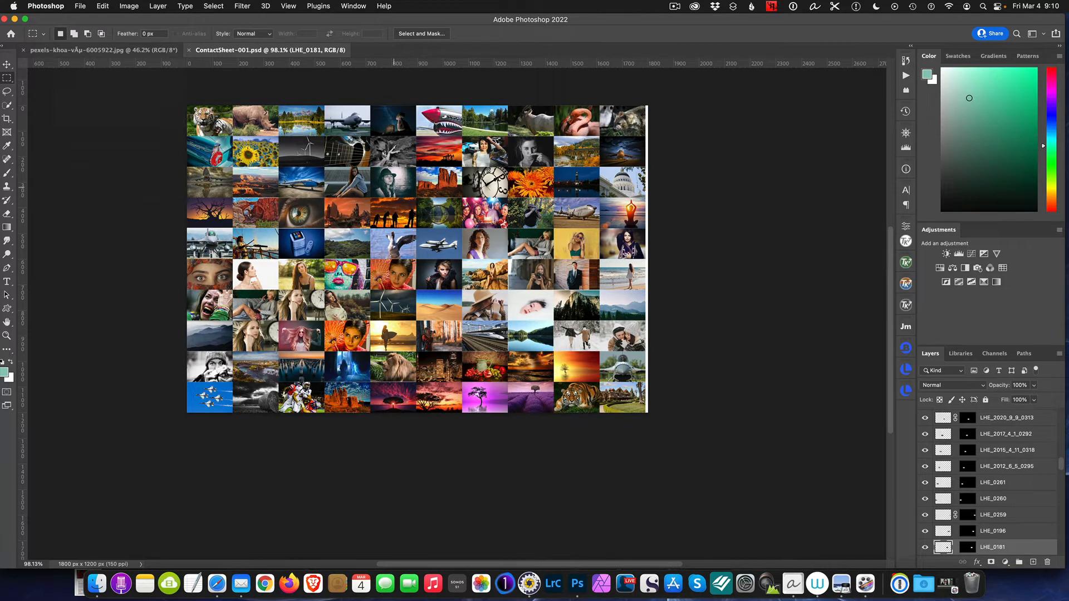
pyautogui.scroll(3, 390, 188)
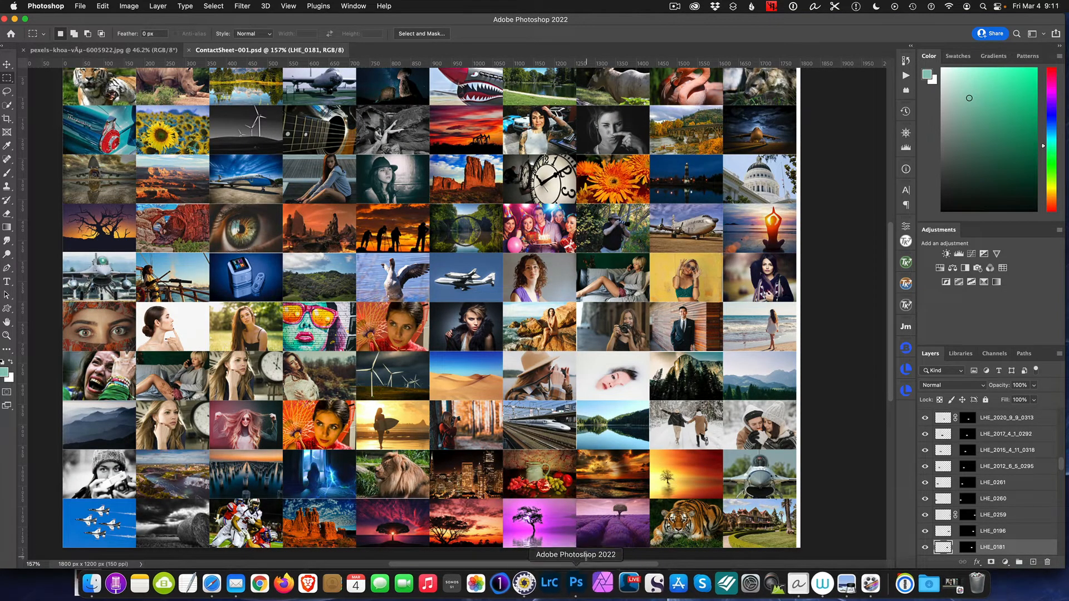
pyautogui.moveTo(580, 565); pyautogui.dragTo(553, 563)
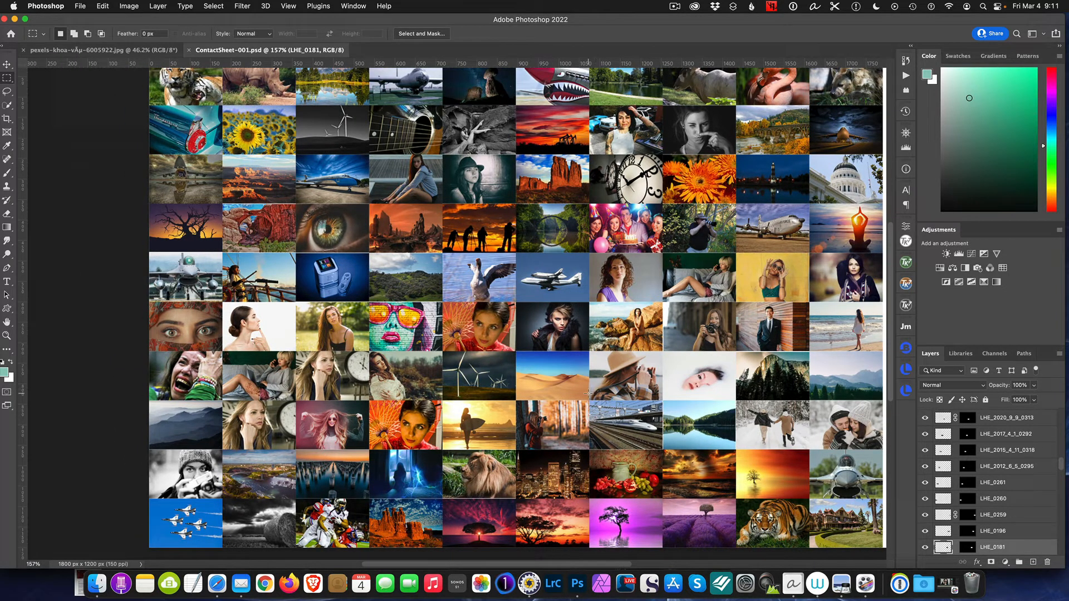
pyautogui.scroll(-3, 587, 393)
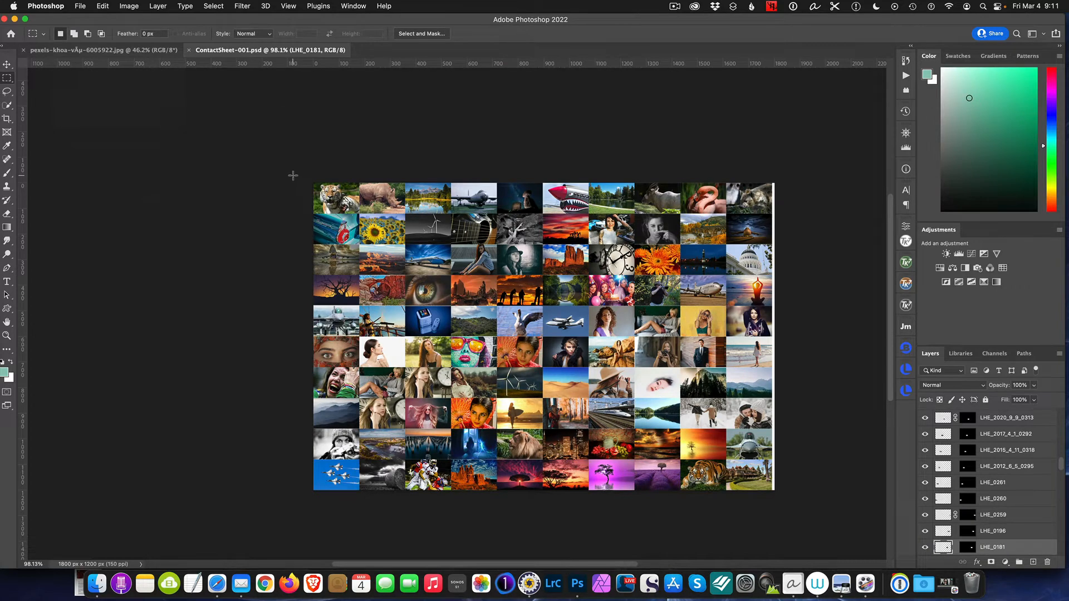
pyautogui.moveTo(293, 176); pyautogui.dragTo(770, 493)
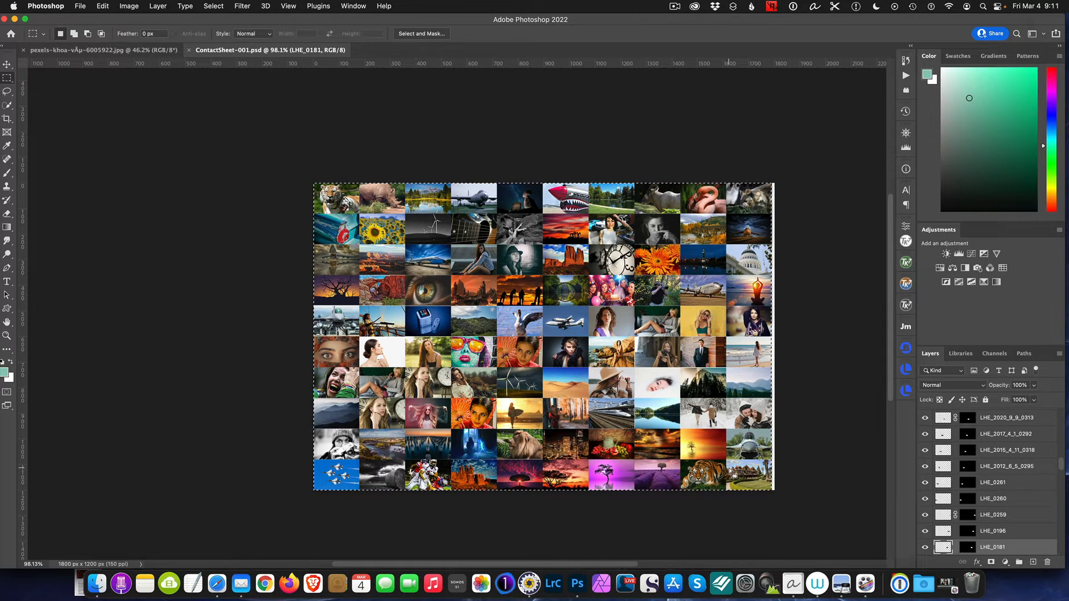
pyautogui.click(132, 6)
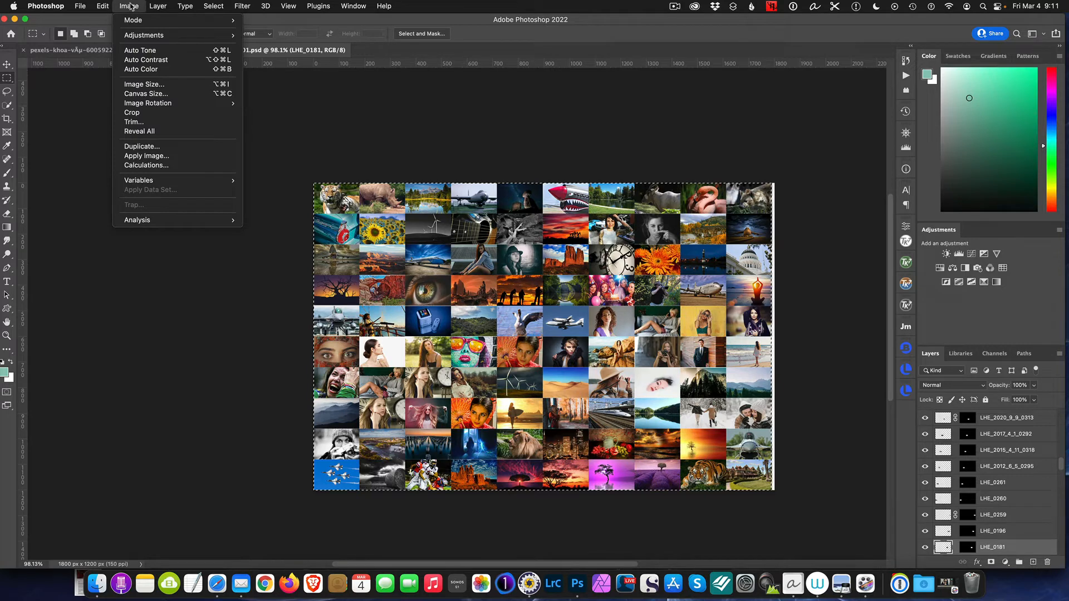
pyautogui.click(147, 116)
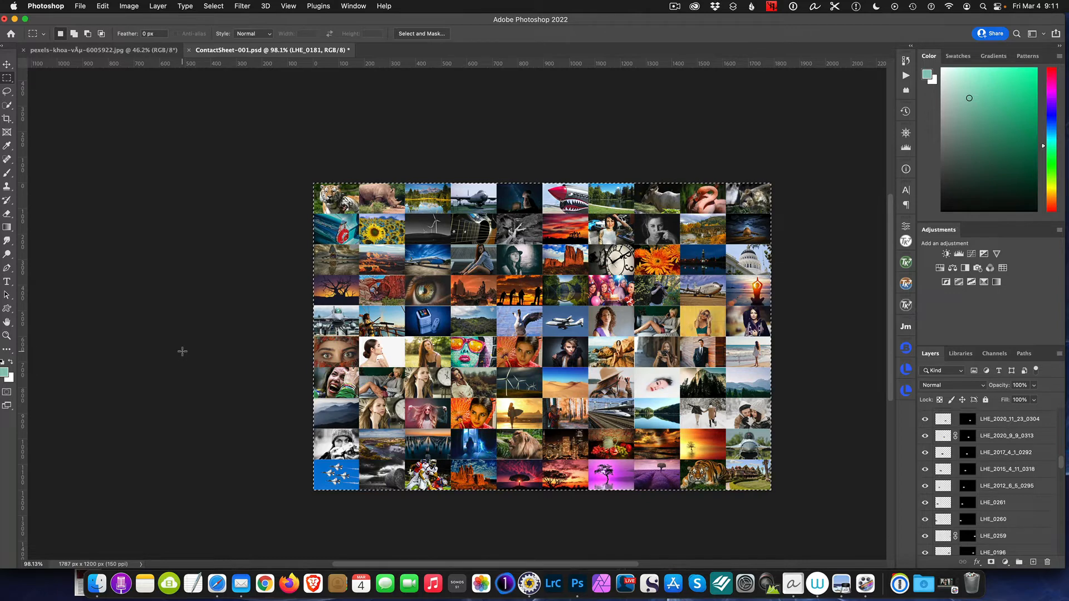
# Deselect the cropped mosaic and save the document
pyautogui.press('super+d')
pyautogui.click(80, 6)
pyautogui.click(111, 108)
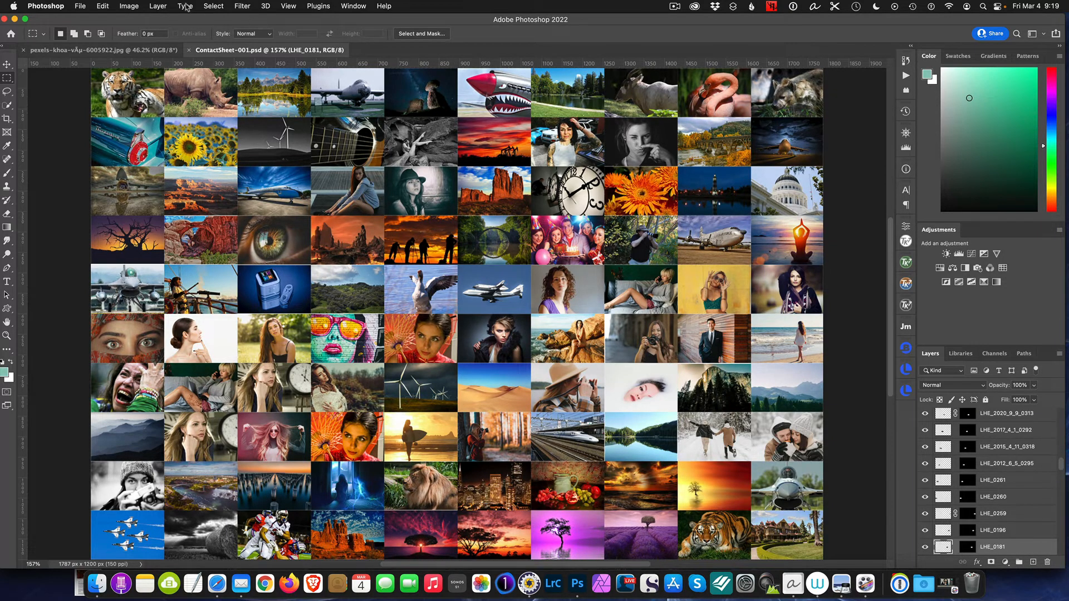
# Define the cropped photo mosaic as a pattern named Pattern2
pyautogui.click(106, 8)
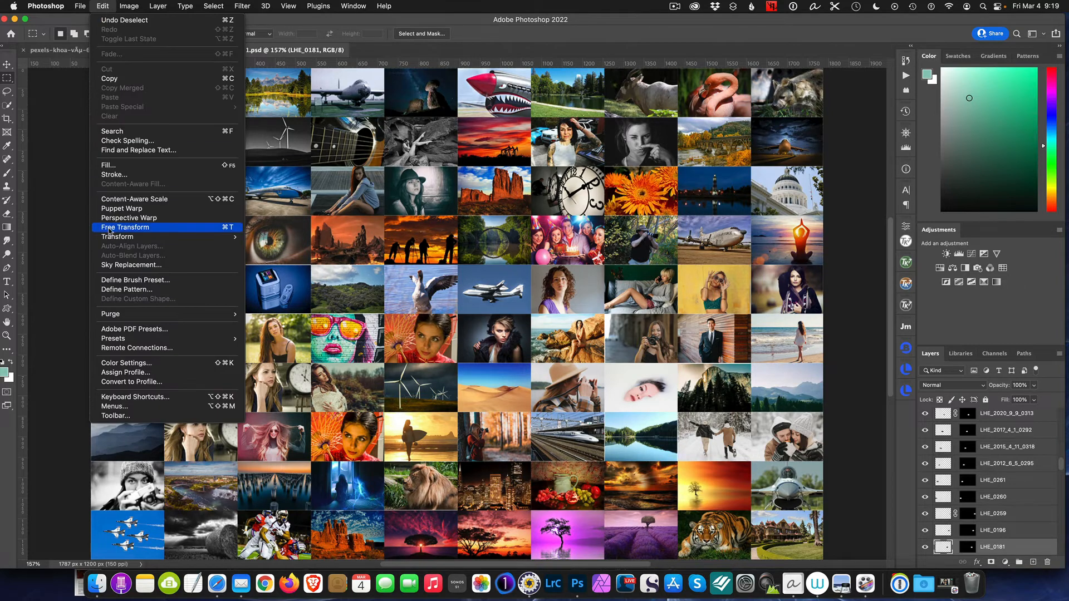
pyautogui.click(145, 290)
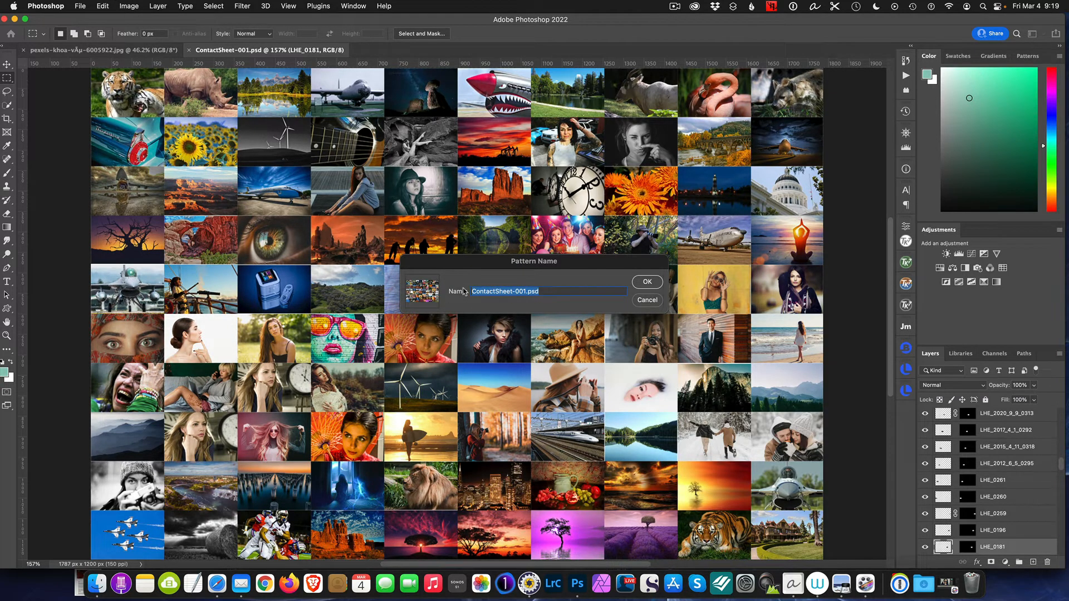
pyautogui.write('Pattern2')
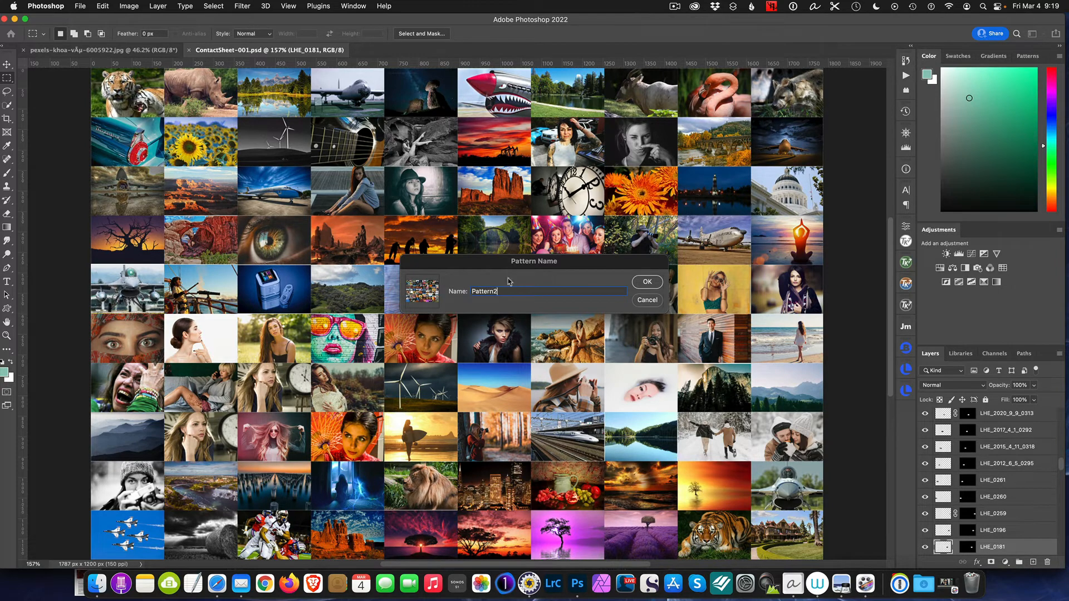
pyautogui.click(648, 282)
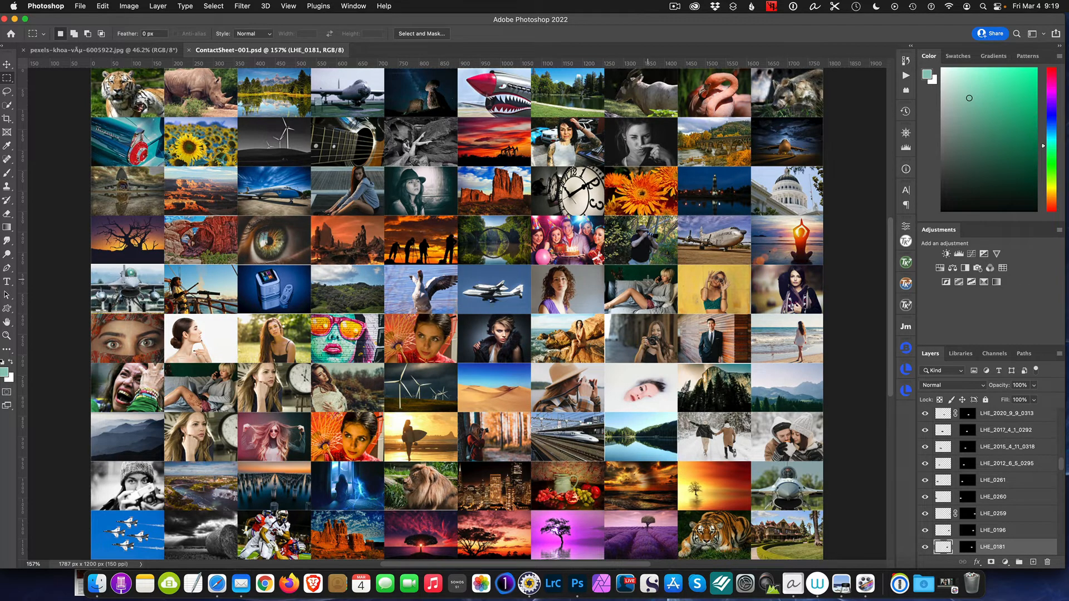
# Switch to the sunglasses portrait document and add a Pattern Fill layer using the first of the three ungrouped photo mosaic patterns
pyautogui.click(103, 53)
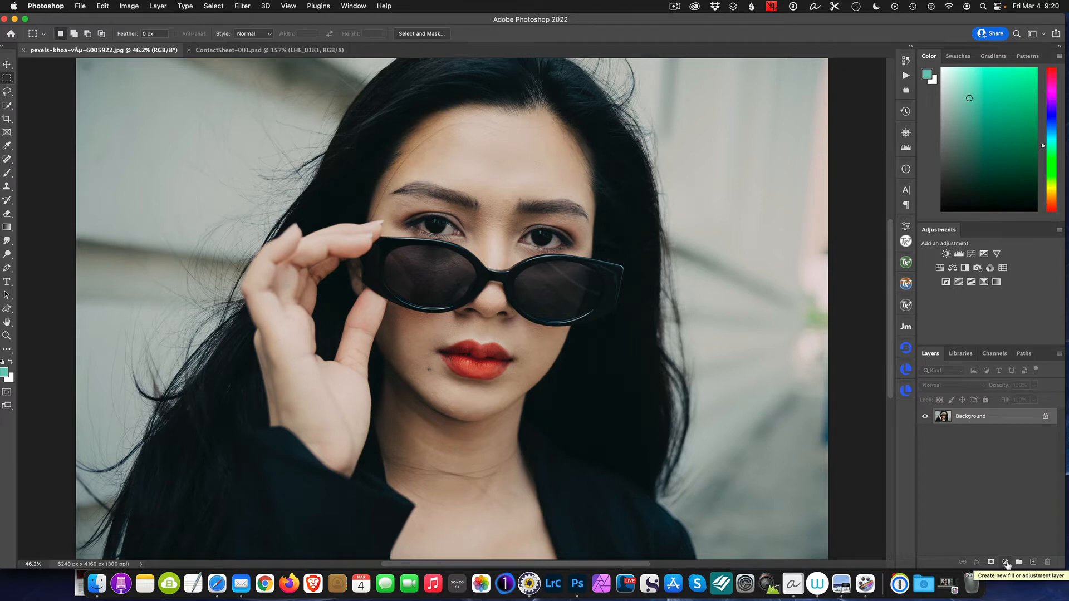
pyautogui.click(1005, 562)
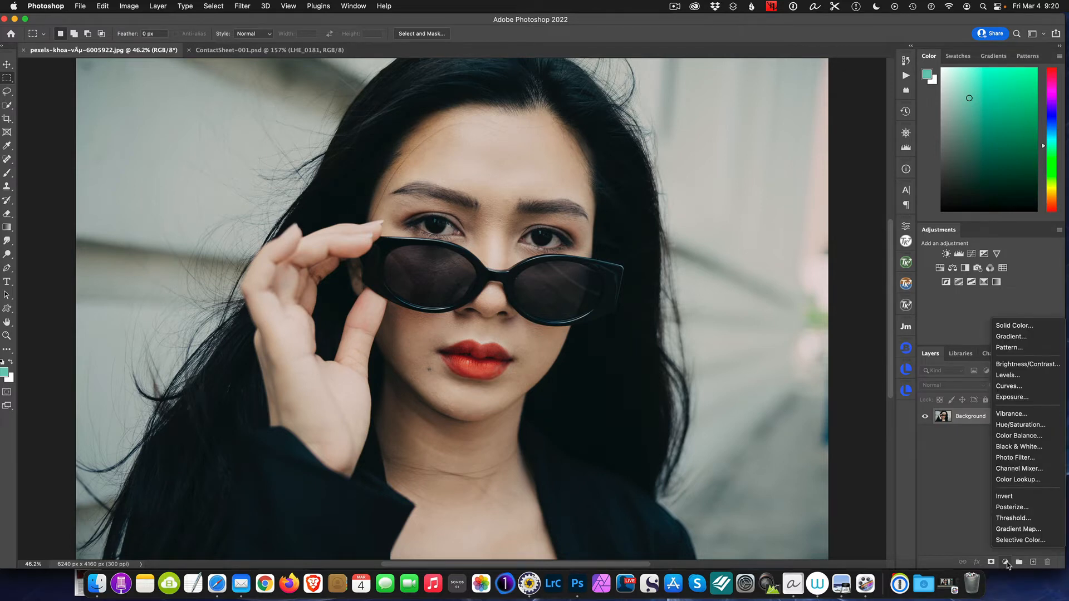
pyautogui.click(1009, 348)
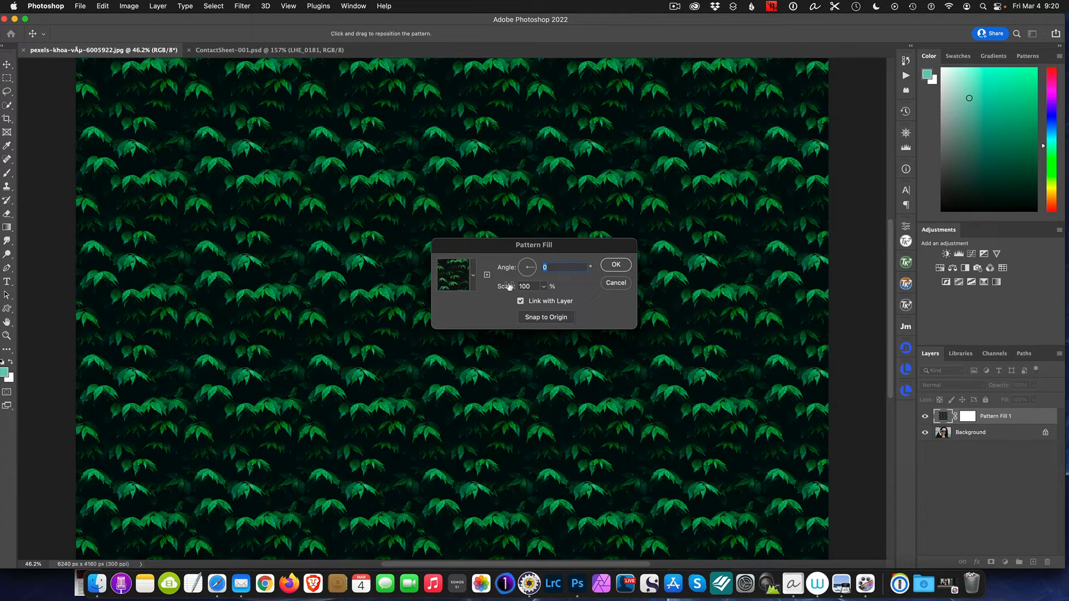
pyautogui.click(474, 278)
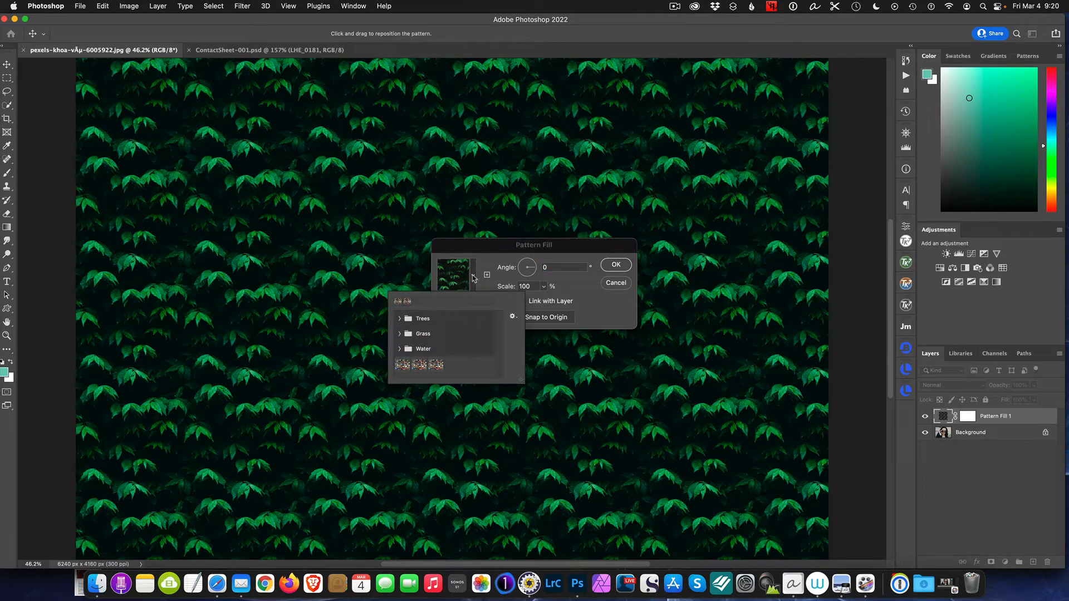
pyautogui.click(402, 365)
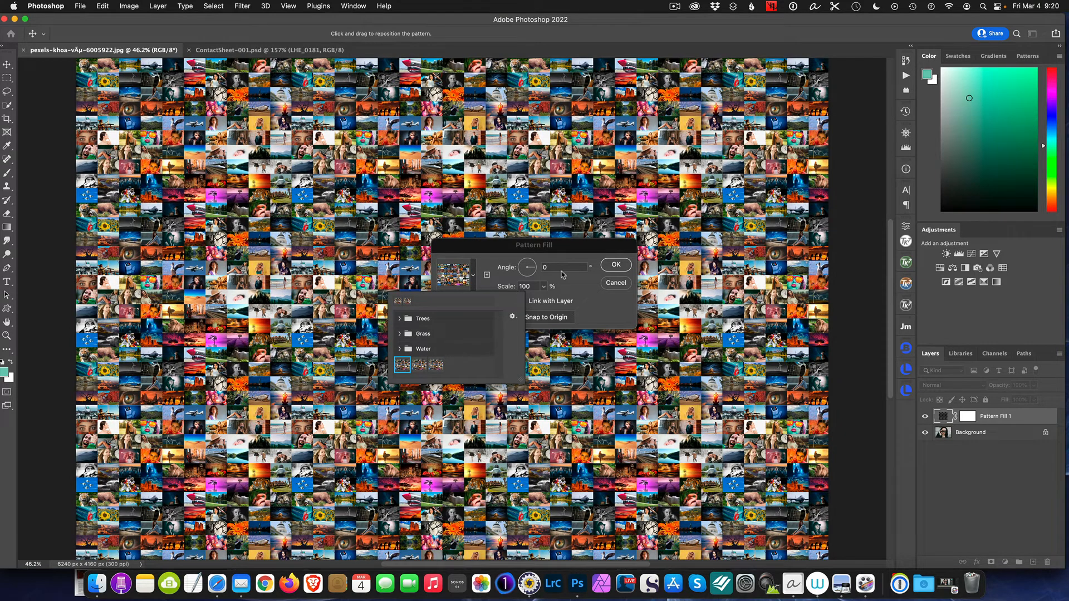
pyautogui.click(601, 246)
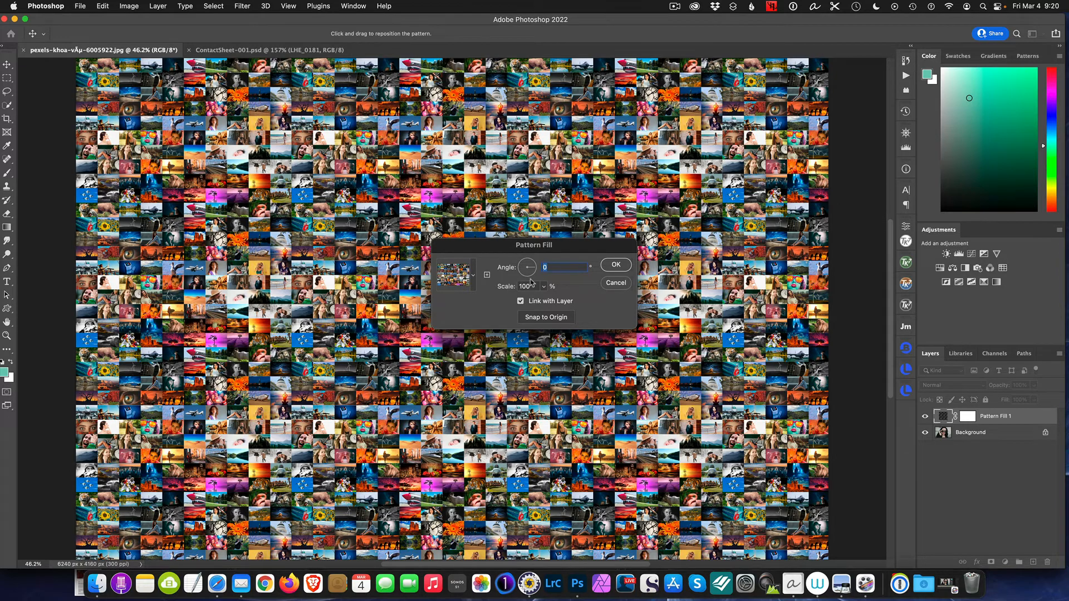
# Try the mosaic pattern at 30% scale, set it to 40% and apply the pattern fill
pyautogui.click(526, 285)
pyautogui.write('30')
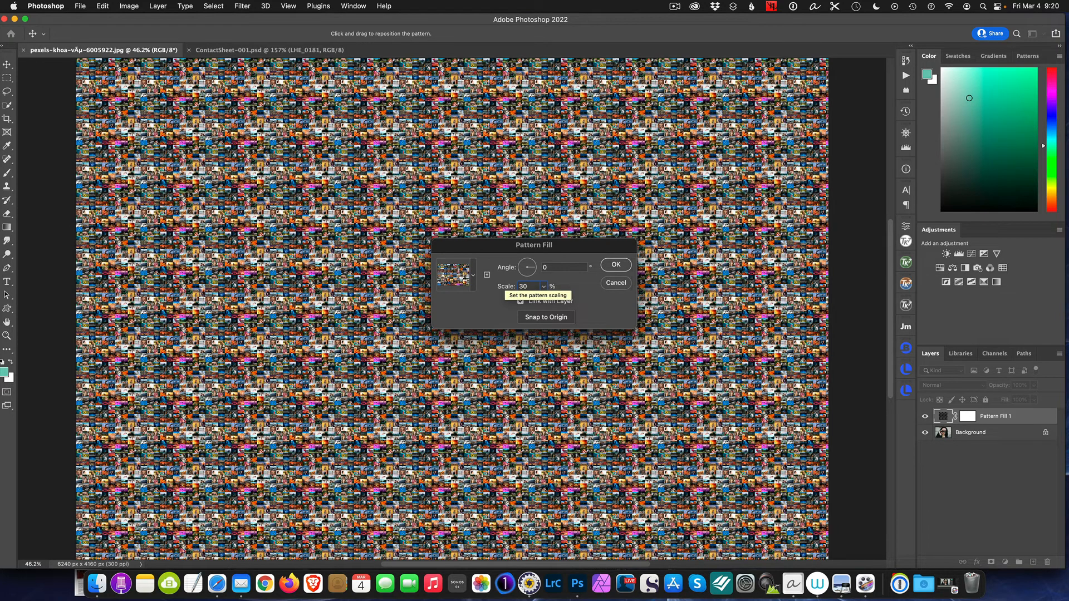
pyautogui.press('BackSpace')
pyautogui.press('BackSpace')
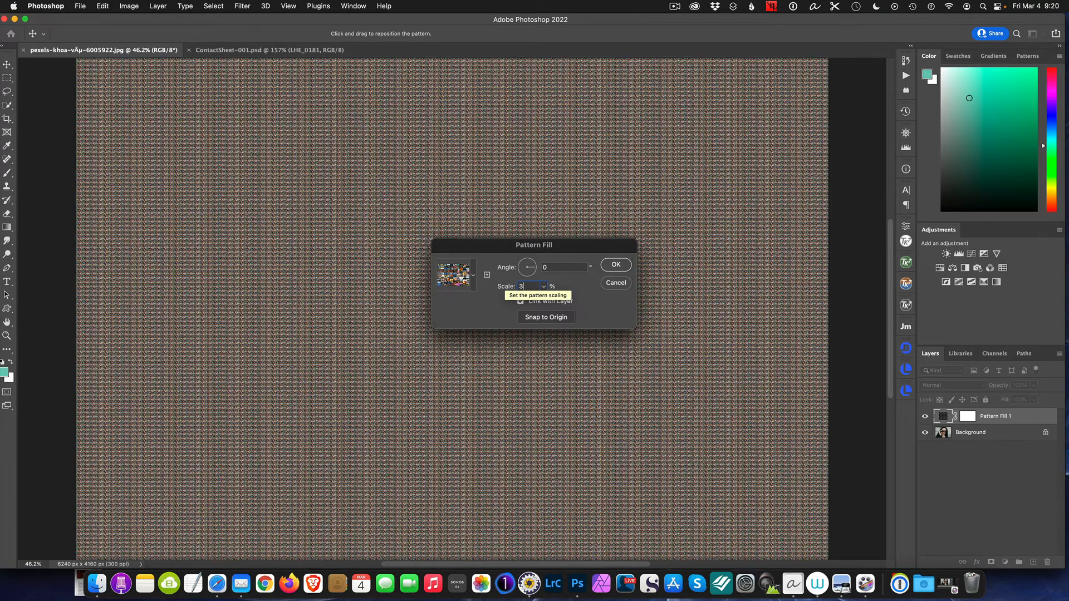
pyautogui.write('40')
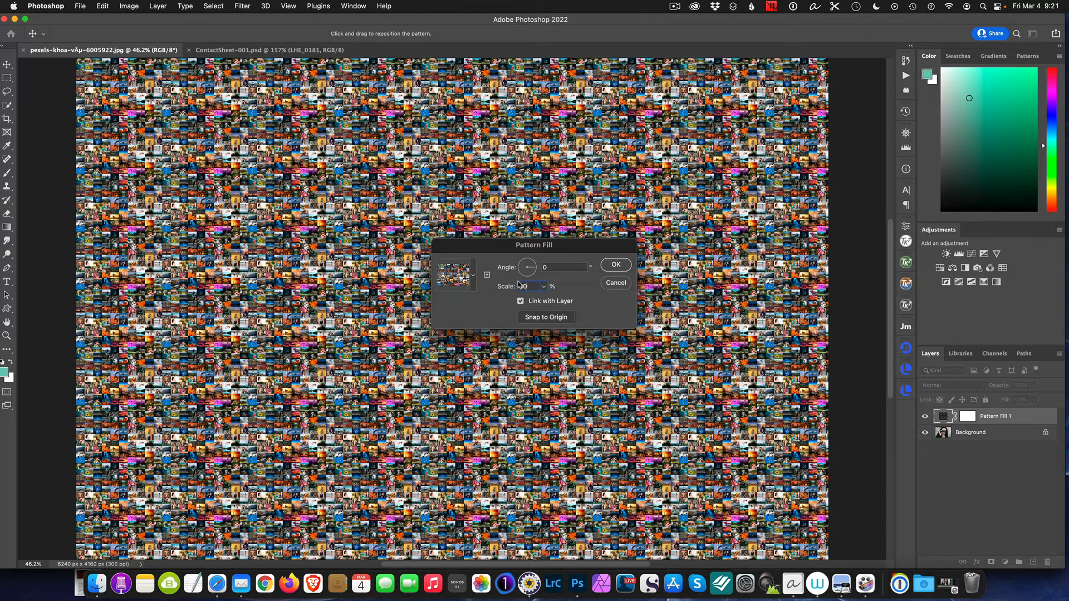
pyautogui.click(616, 265)
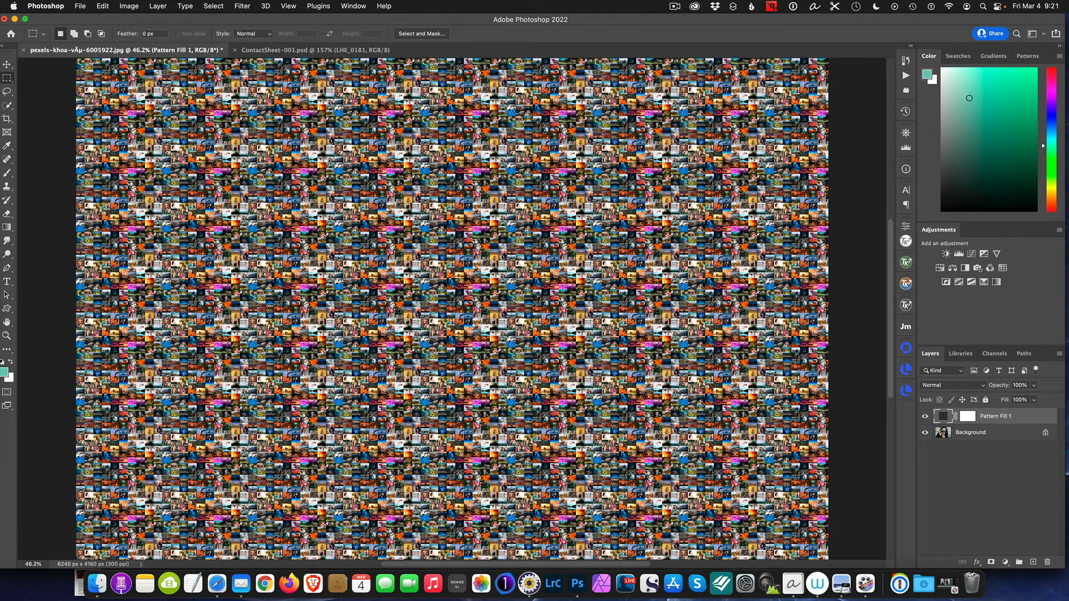
# Set the Pattern Fill 1 layer's blend mode to Overlay and inspect the mosaic tiles around the sunglasses
pyautogui.click(983, 387)
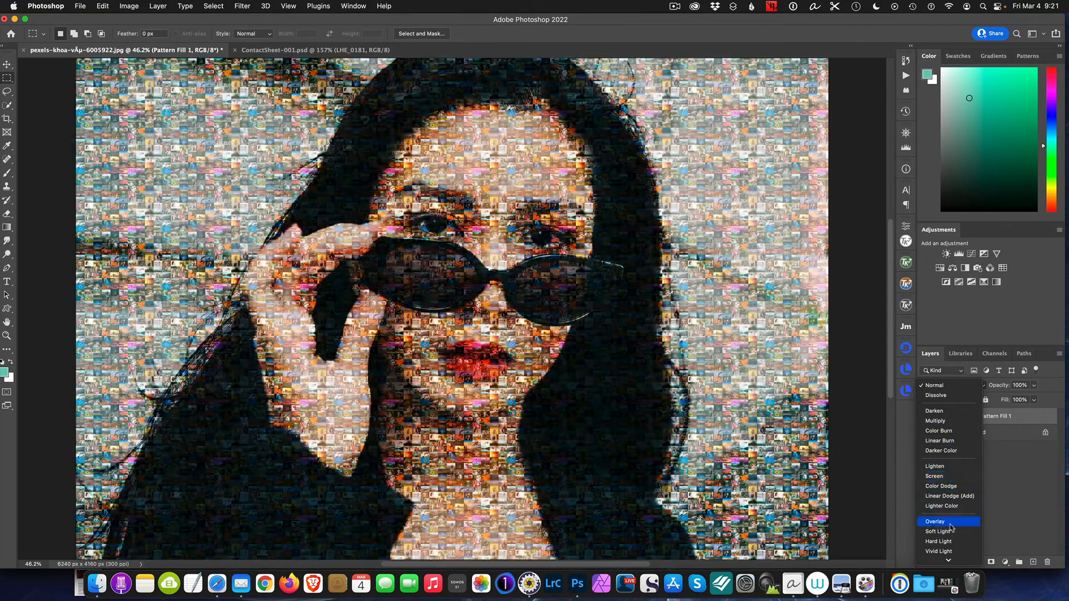
pyautogui.click(950, 523)
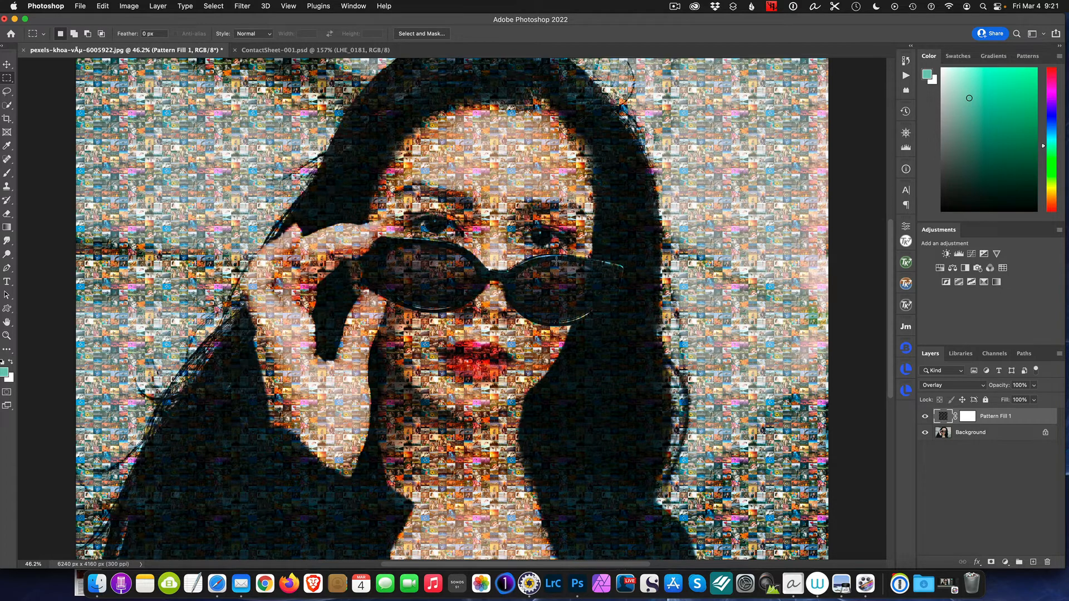
pyautogui.scroll(5, 501, 268)
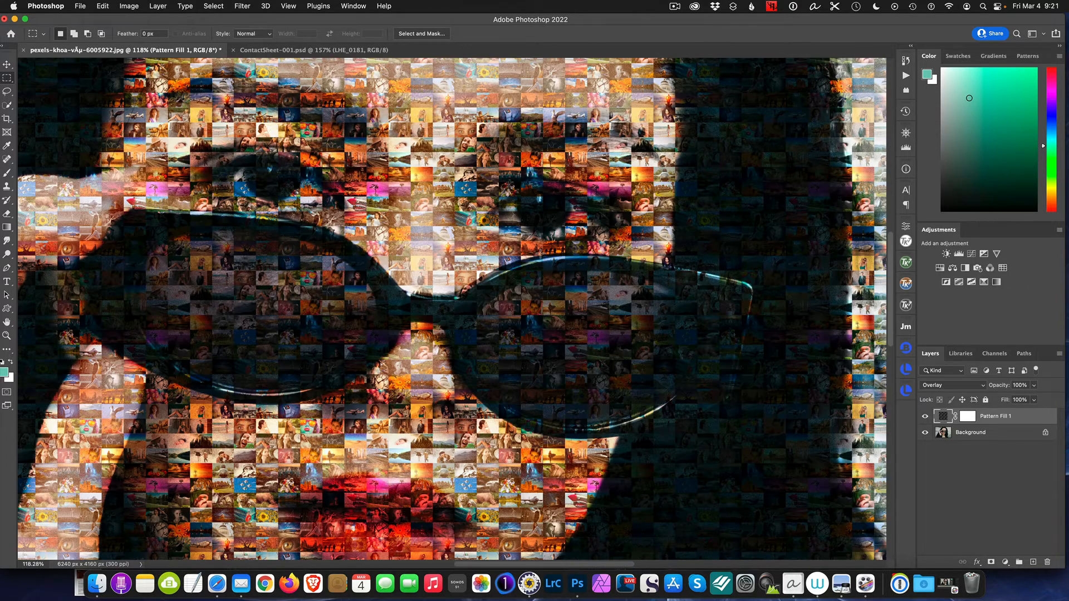
pyautogui.scroll(3, 540, 252)
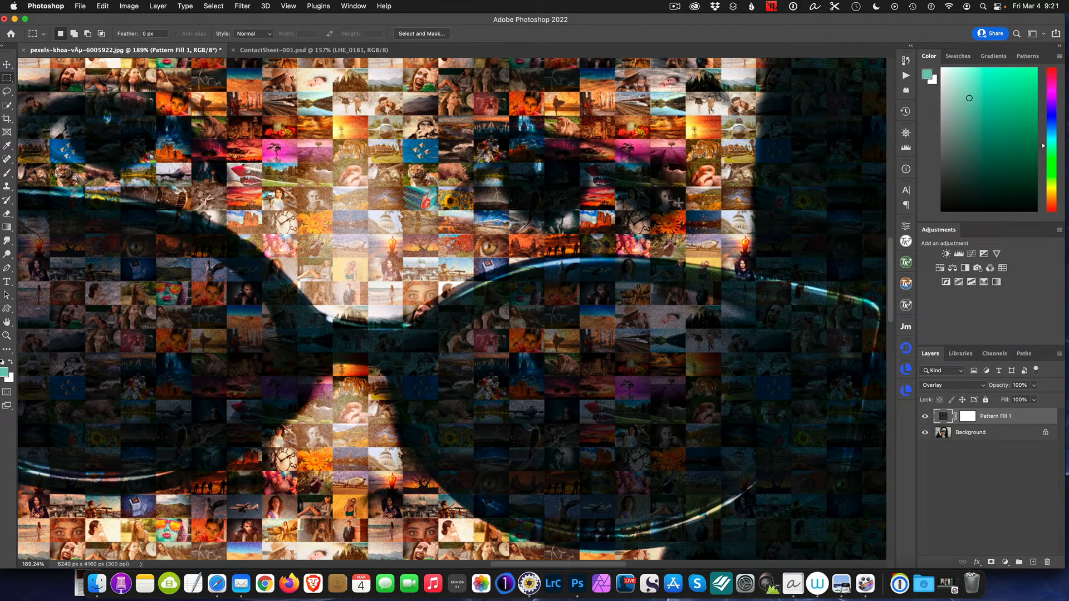
pyautogui.scroll(-5, 678, 205)
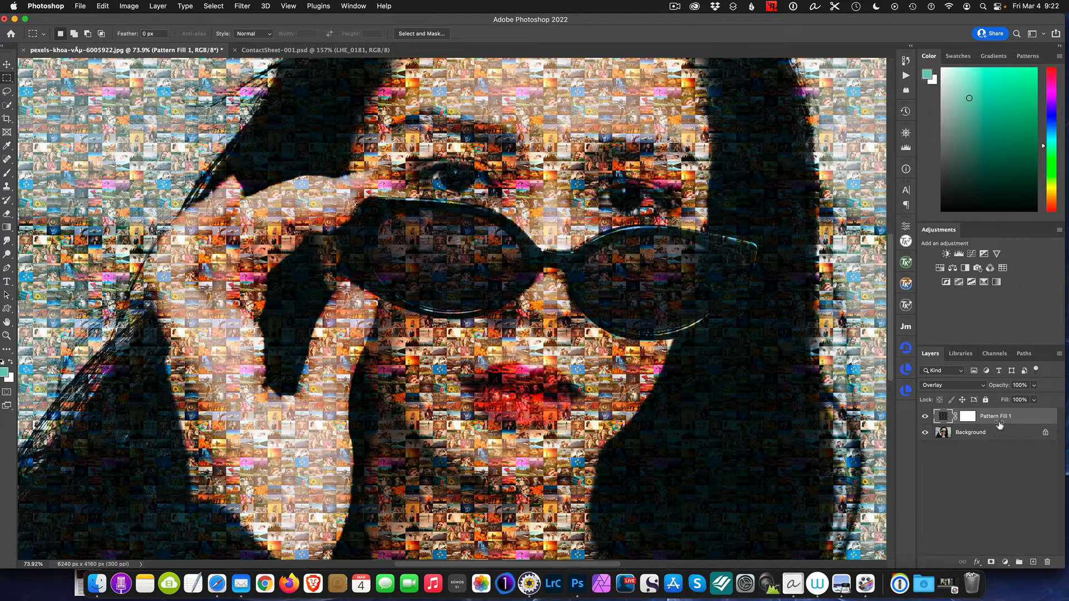
pyautogui.click(674, 6)
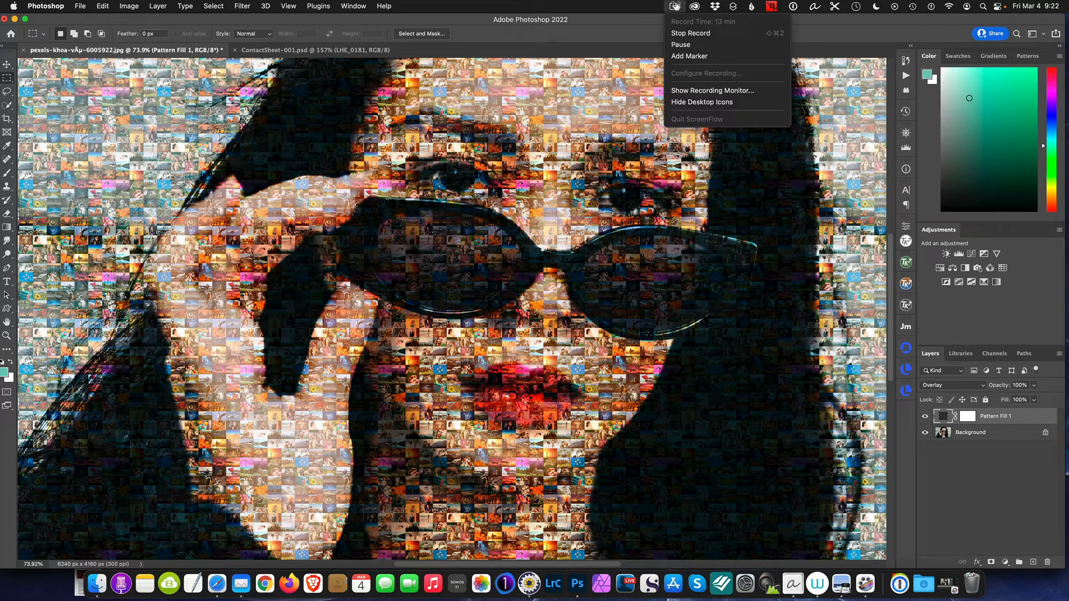
pyautogui.click(691, 45)
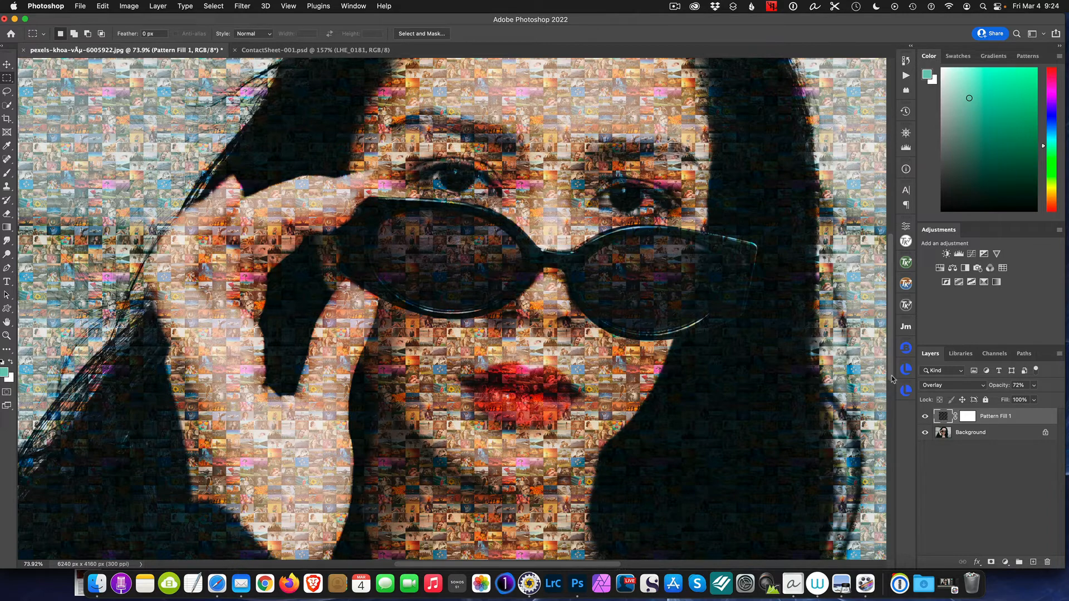
# Convert the portrait's Background layer to a smart object
pyautogui.click(975, 434)
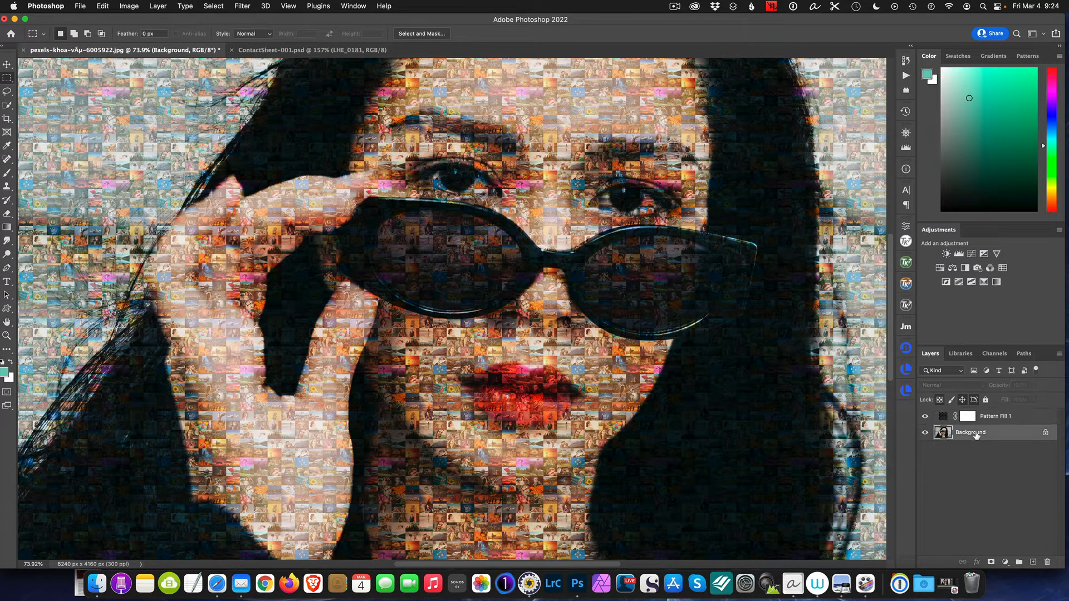
pyautogui.click(1060, 354)
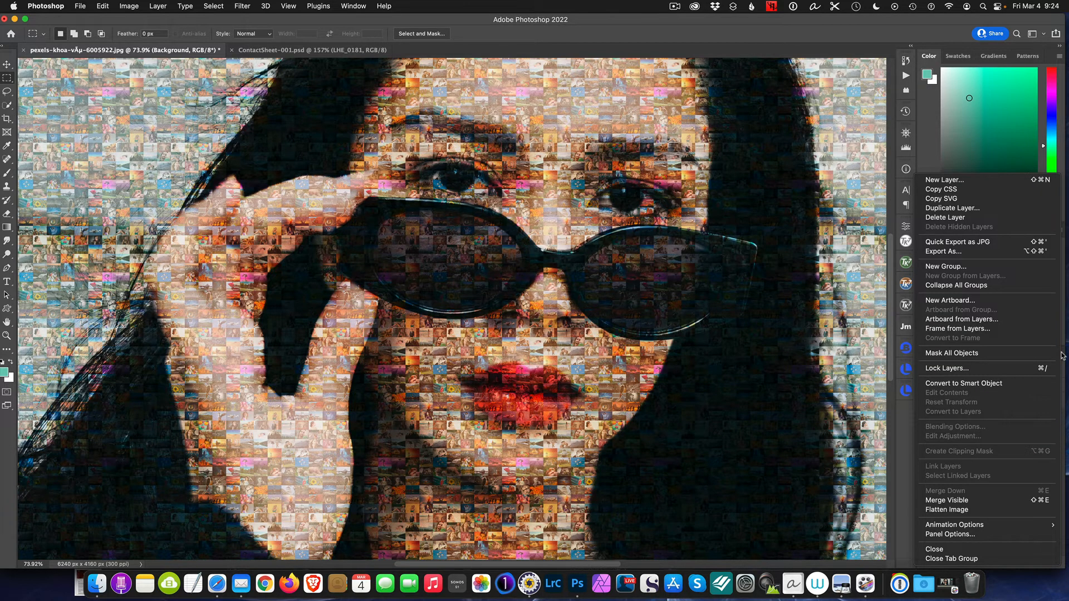
pyautogui.click(992, 384)
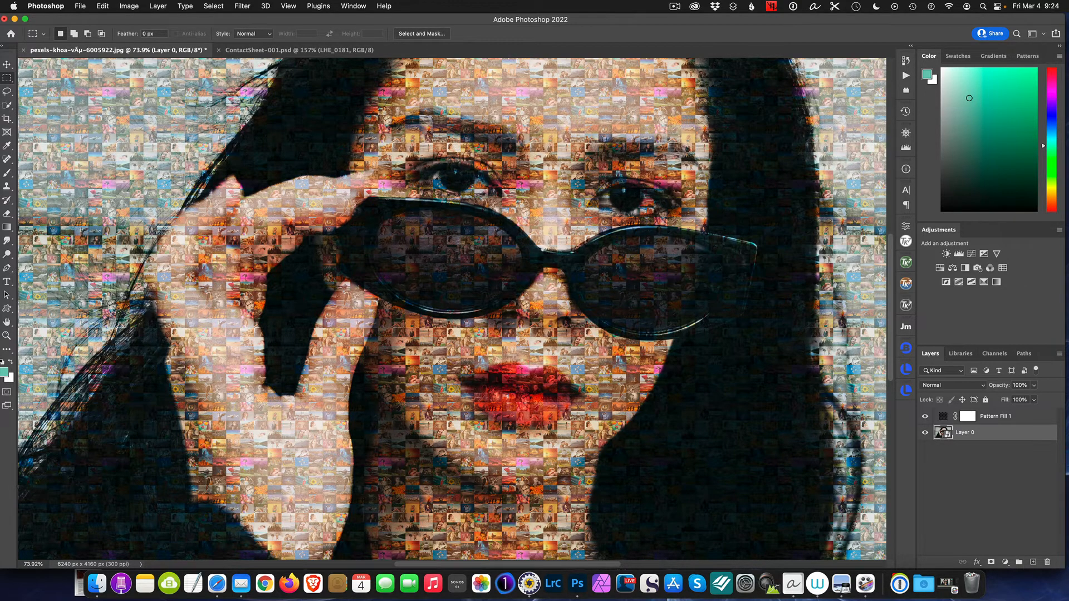
# Open the Shadows/Highlights adjustment for the portrait smart object, show its extended options and move the dialog off the eyes
pyautogui.click(127, 6)
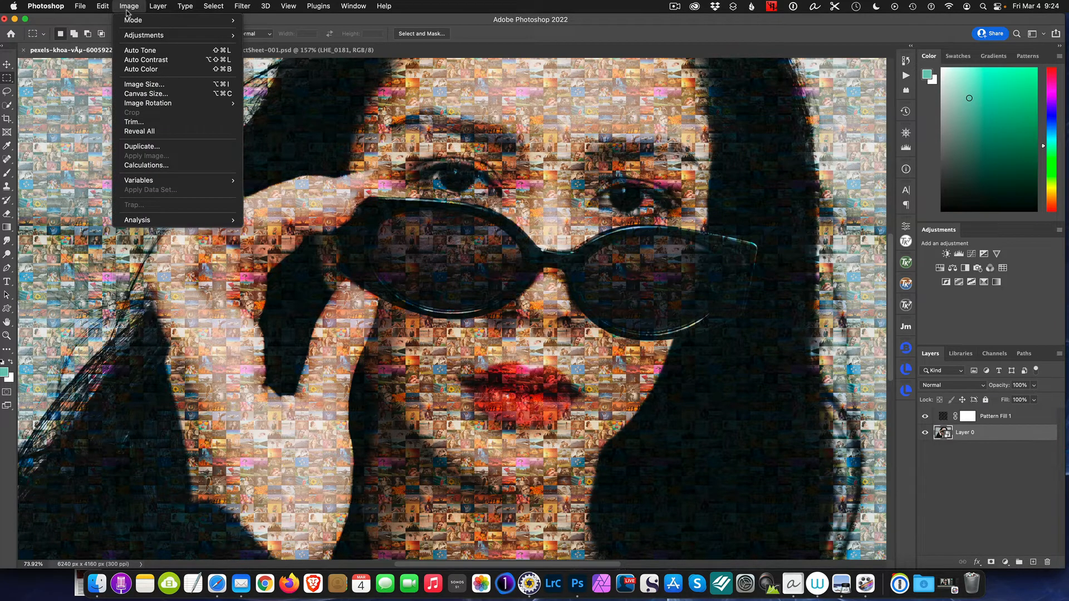
pyautogui.moveTo(177, 39)
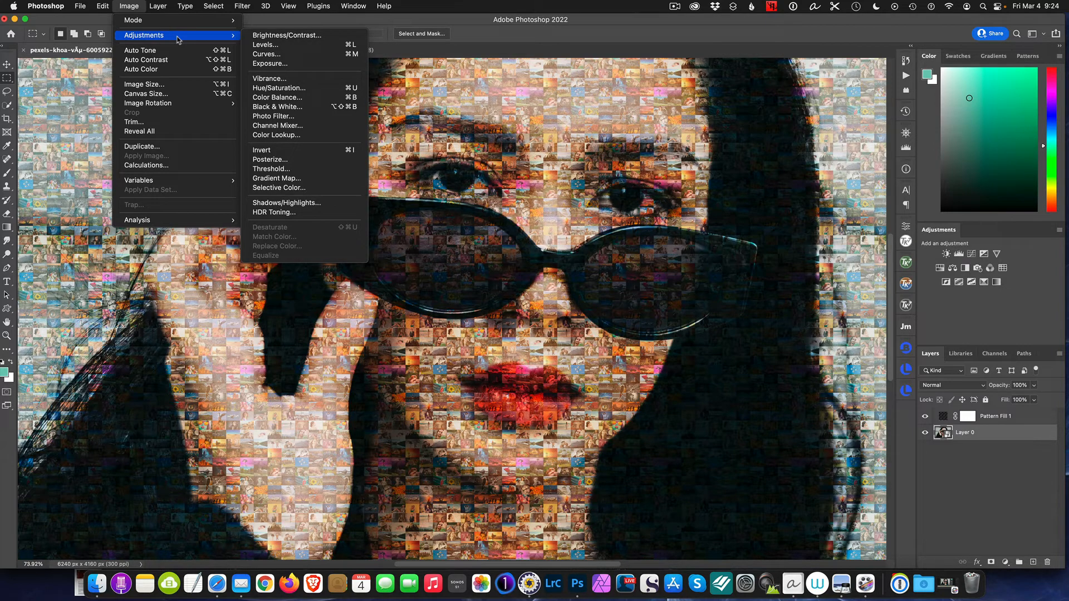
pyautogui.click(303, 206)
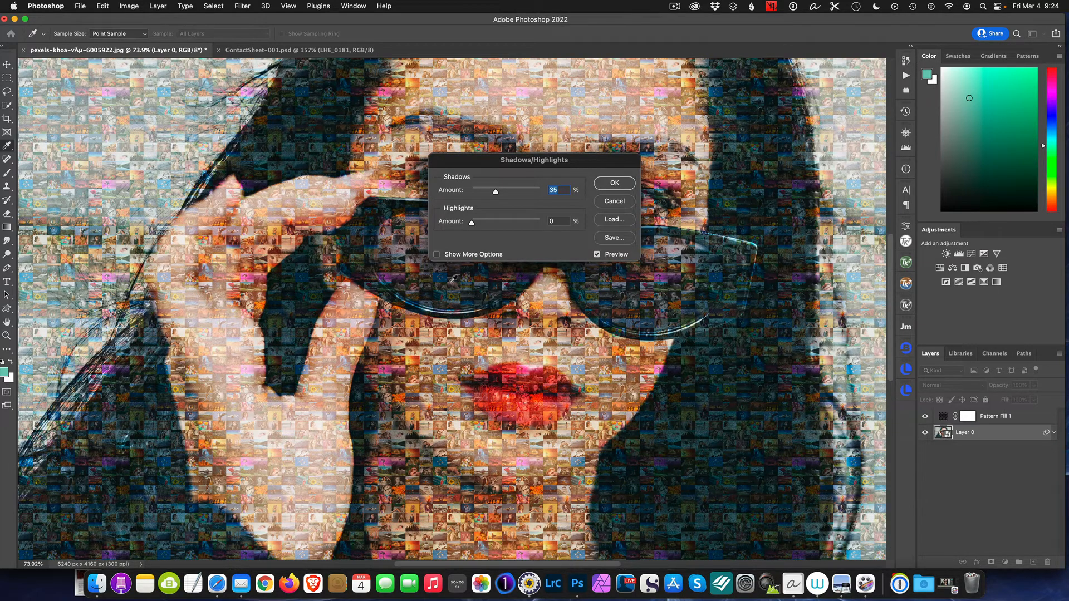
pyautogui.click(437, 255)
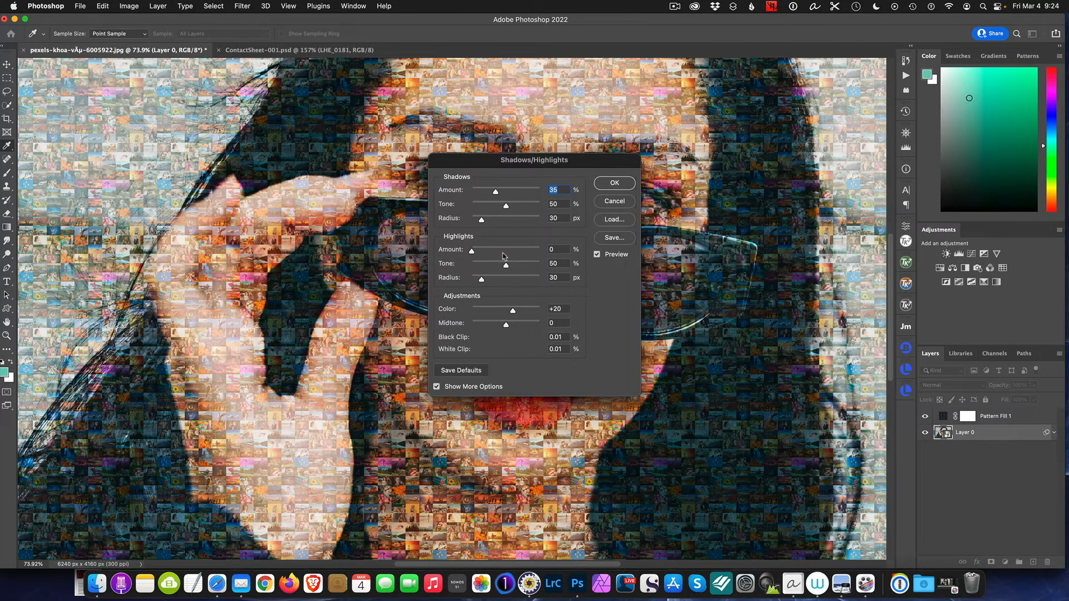
pyautogui.moveTo(560, 162); pyautogui.dragTo(531, 284)
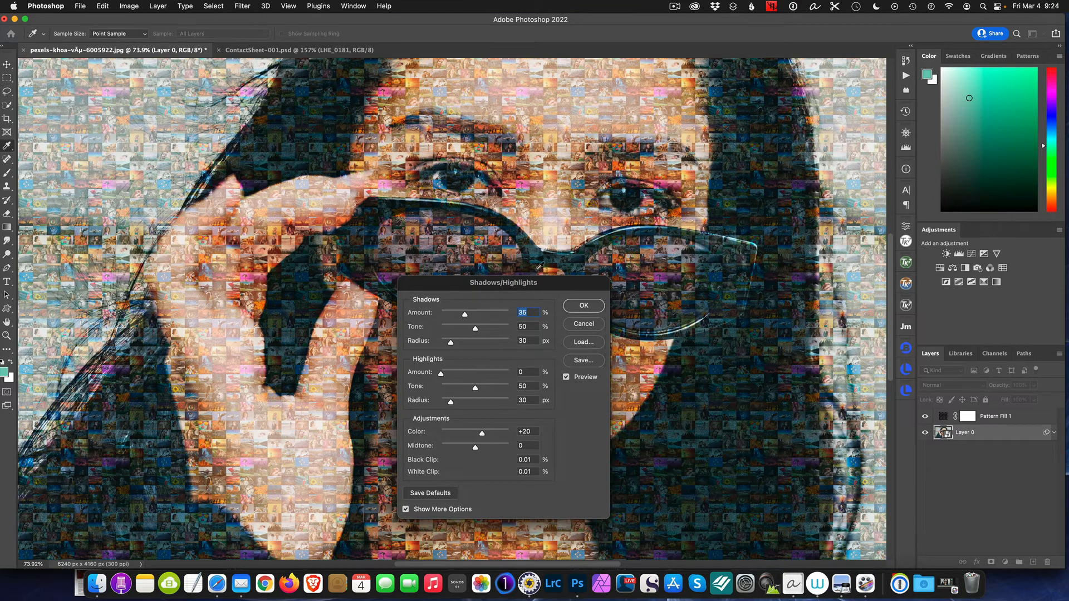
# Set the Shadows amount to 74% and tone to 73%, and apply the Shadows/Highlights adjustment
pyautogui.click(464, 315)
pyautogui.moveTo(473, 316); pyautogui.dragTo(485, 316)
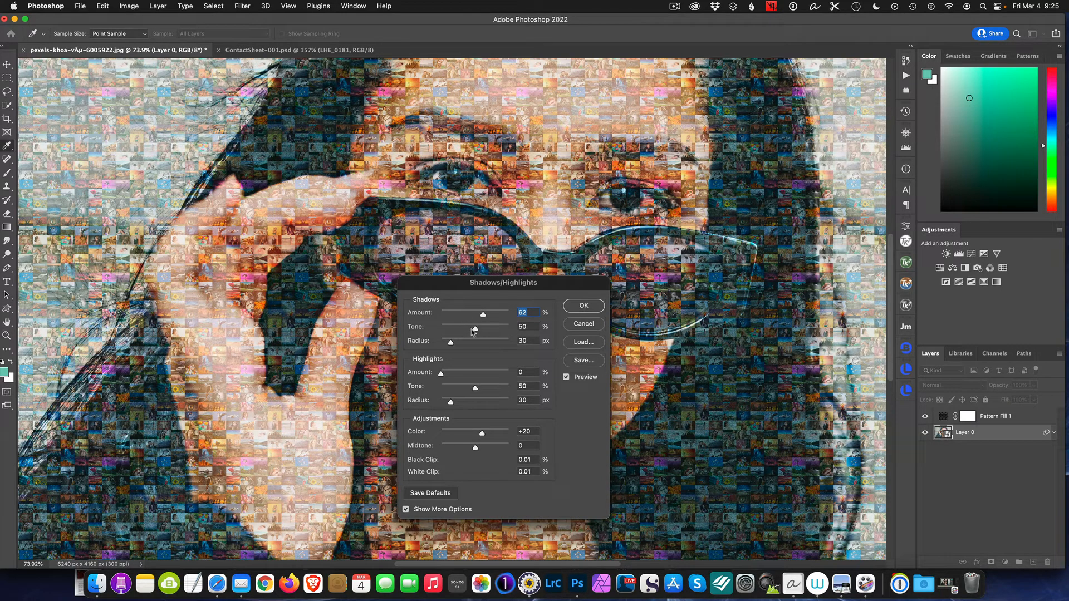
pyautogui.moveTo(468, 331); pyautogui.dragTo(458, 332)
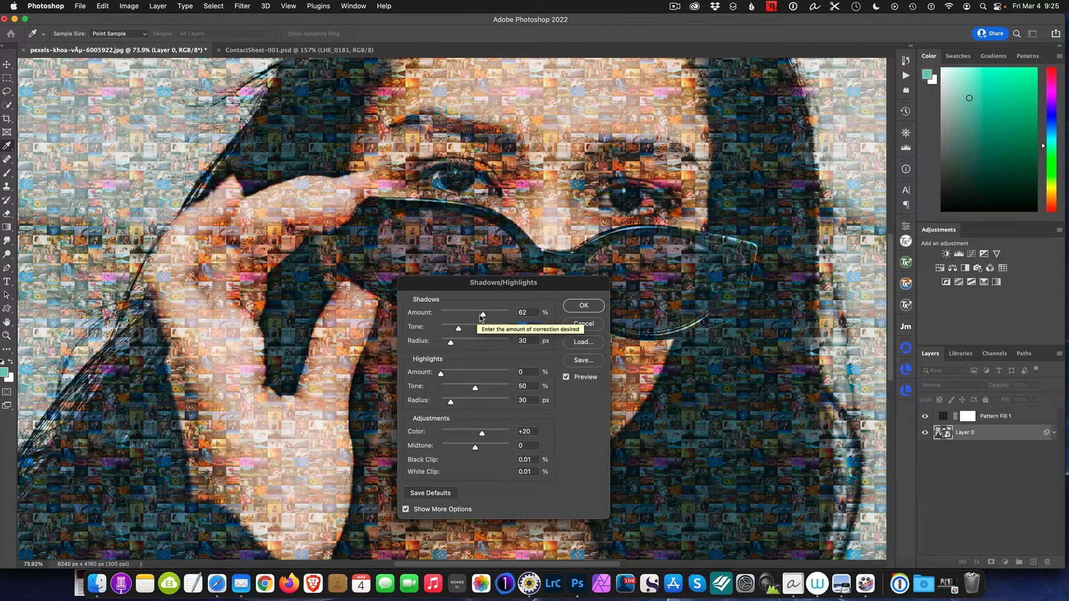
pyautogui.moveTo(484, 315); pyautogui.dragTo(503, 315)
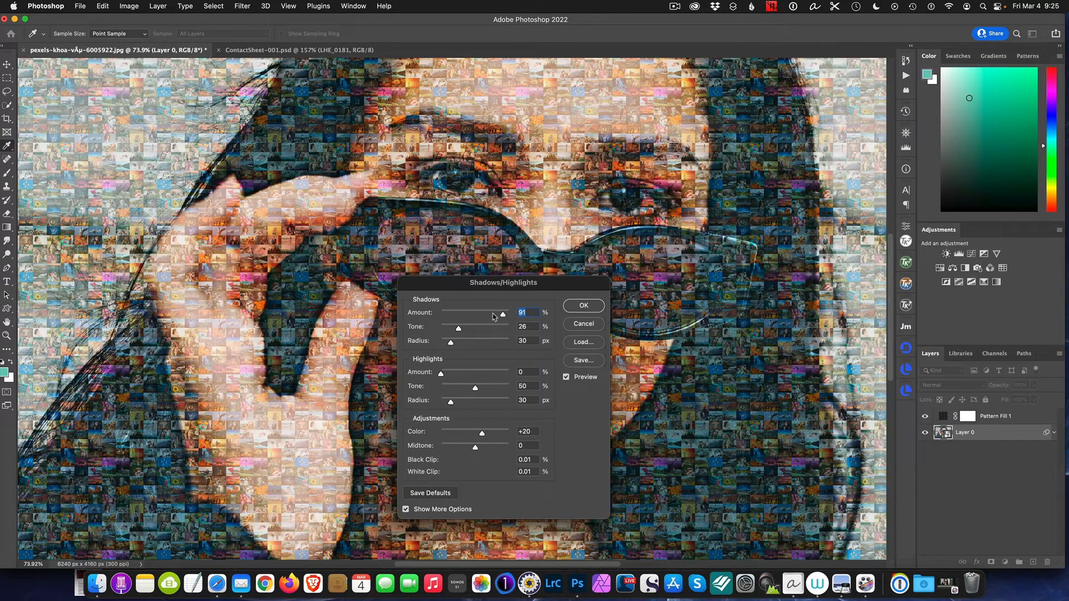
pyautogui.moveTo(493, 316); pyautogui.dragTo(492, 315)
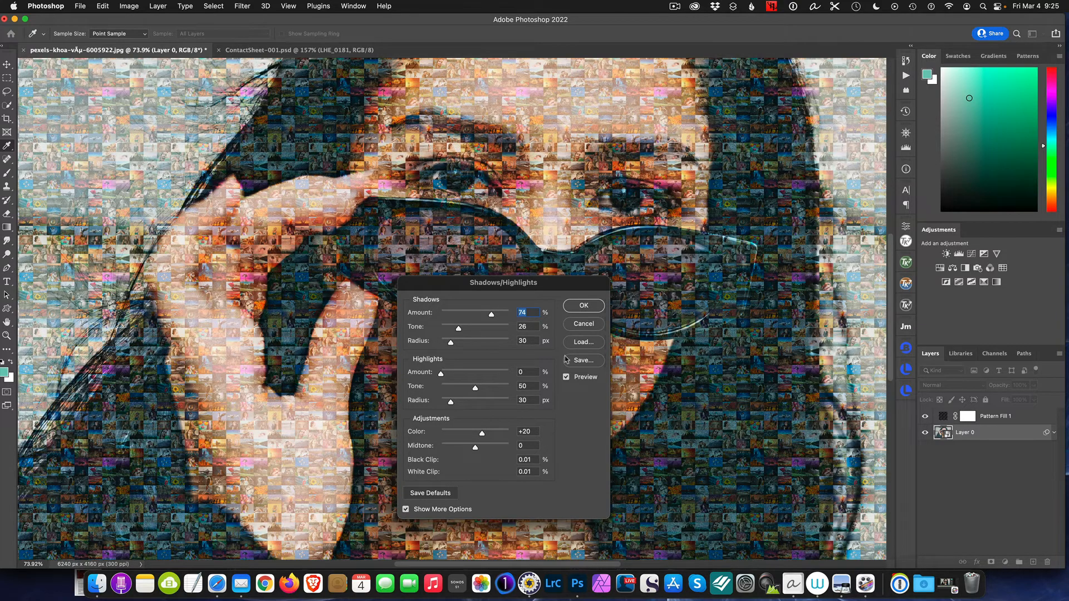
pyautogui.moveTo(458, 330); pyautogui.dragTo(493, 333)
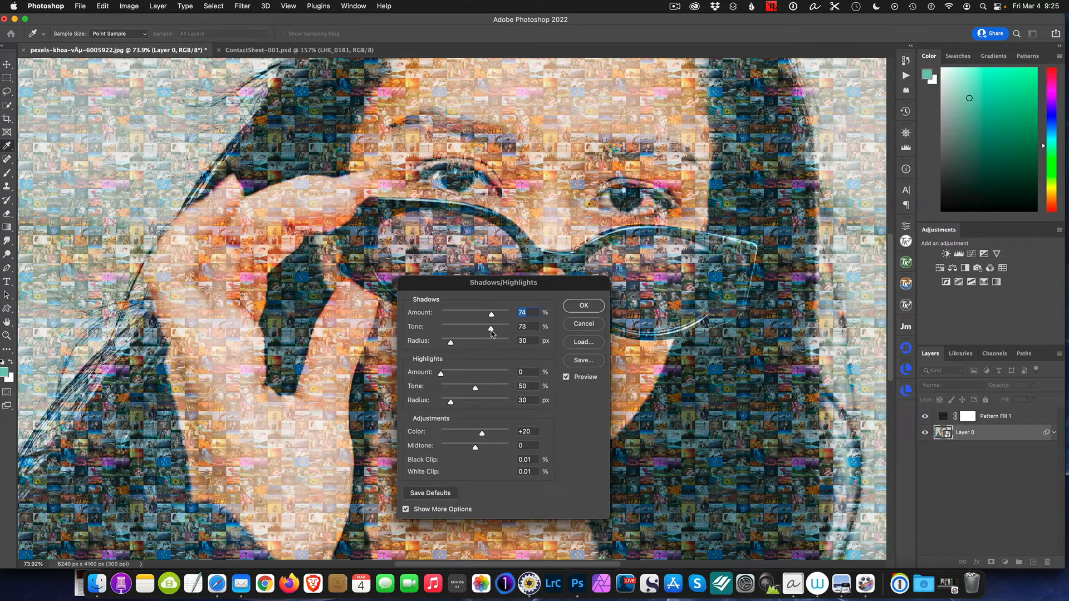
pyautogui.click(492, 331)
pyautogui.click(595, 306)
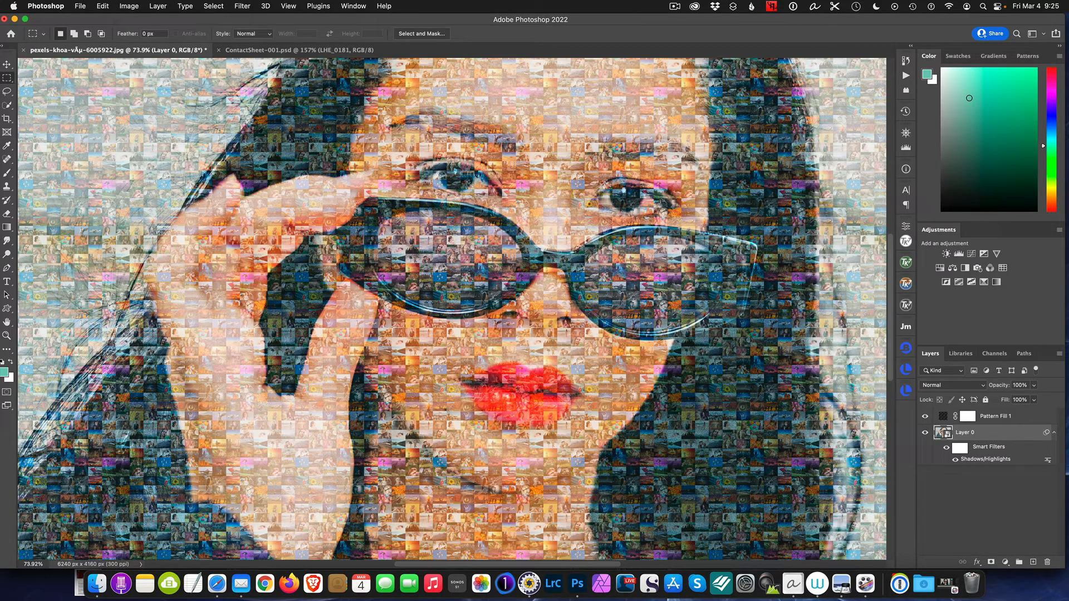
# Set the Pattern Fill 1 layer's pattern scale to 50%
pyautogui.scroll(-4, 452, 357)
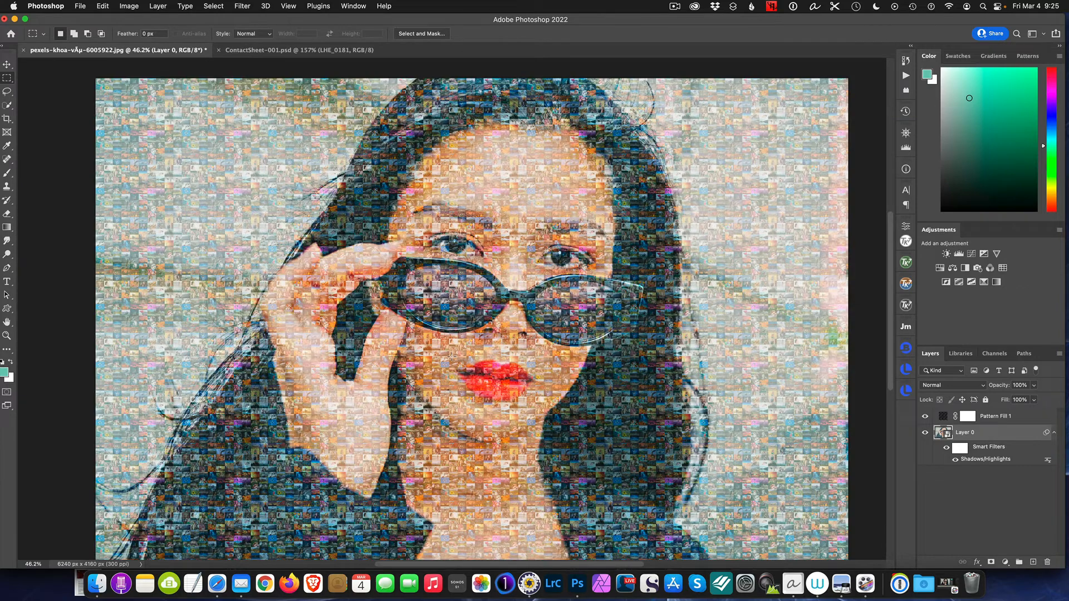
pyautogui.scroll(-3, 452, 357)
pyautogui.scroll(3, 450, 357)
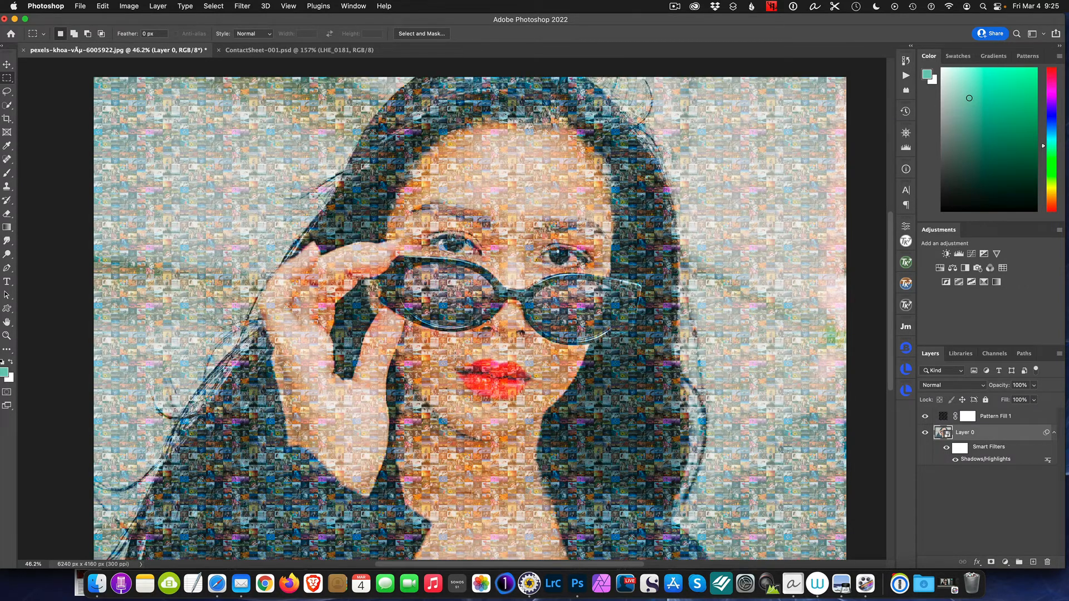
pyautogui.scroll(3, 454, 354)
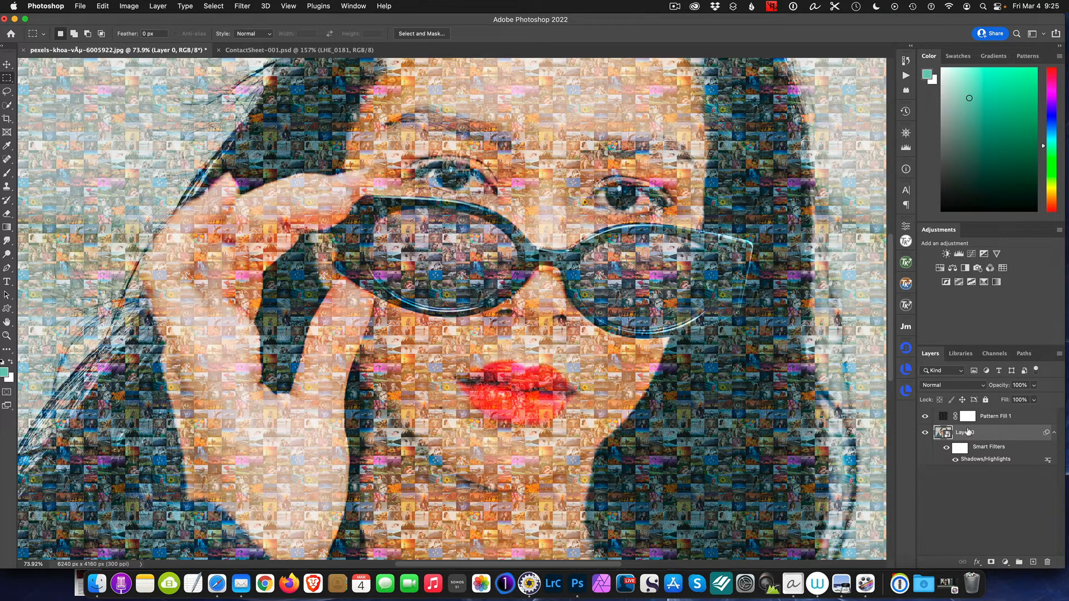
pyautogui.doubleClick(943, 417)
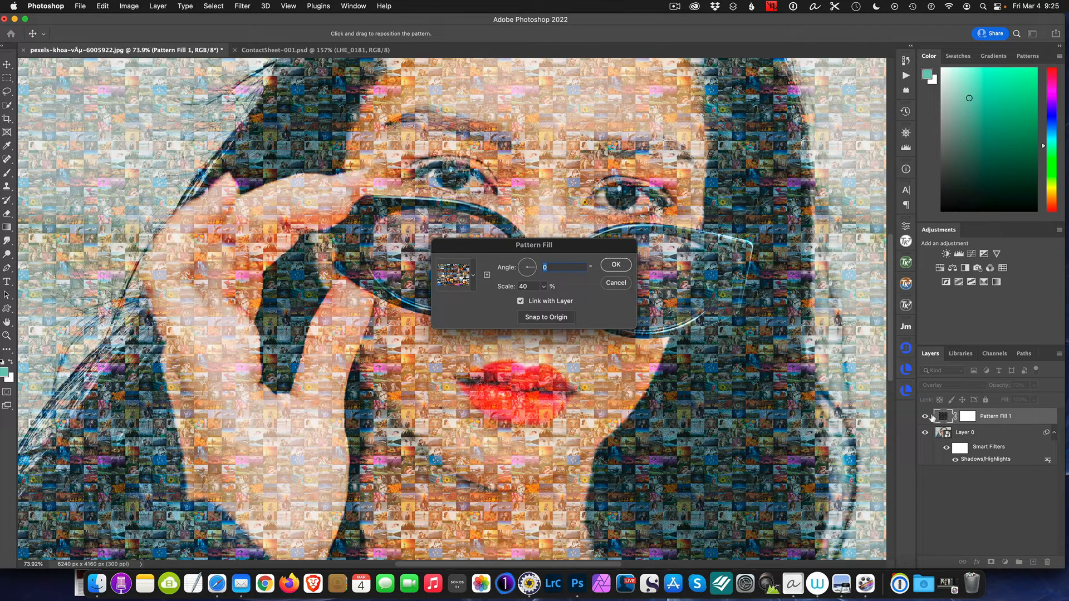
pyautogui.doubleClick(529, 286)
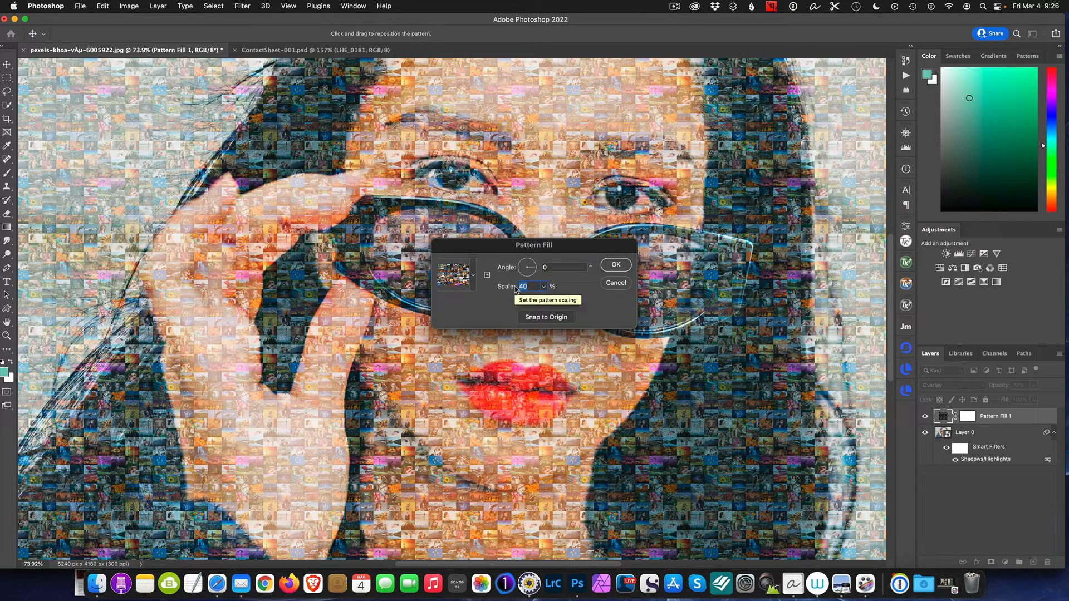
pyautogui.write('50')
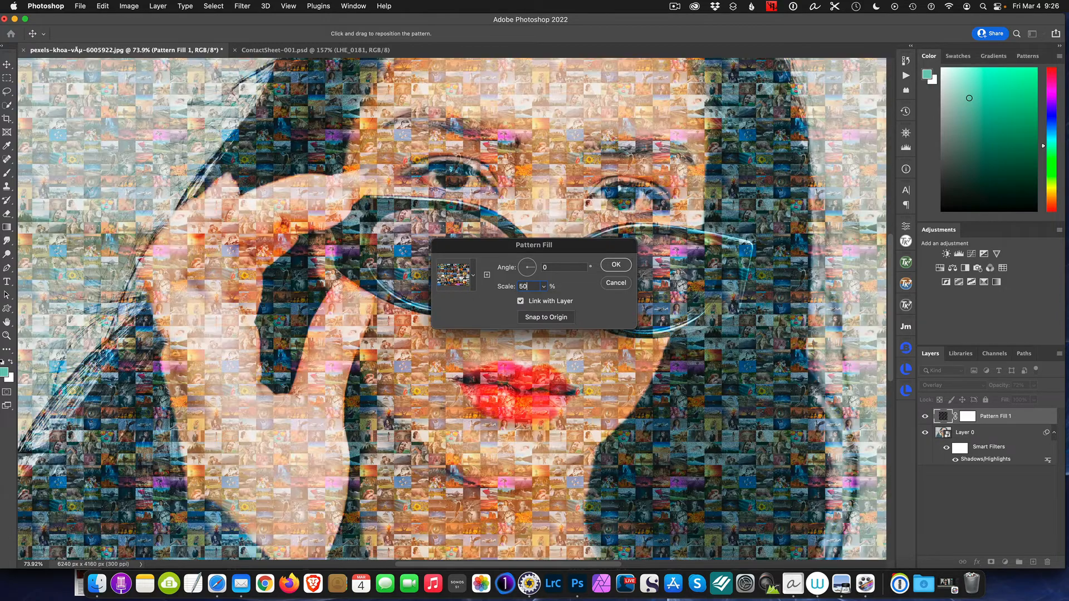
pyautogui.click(616, 265)
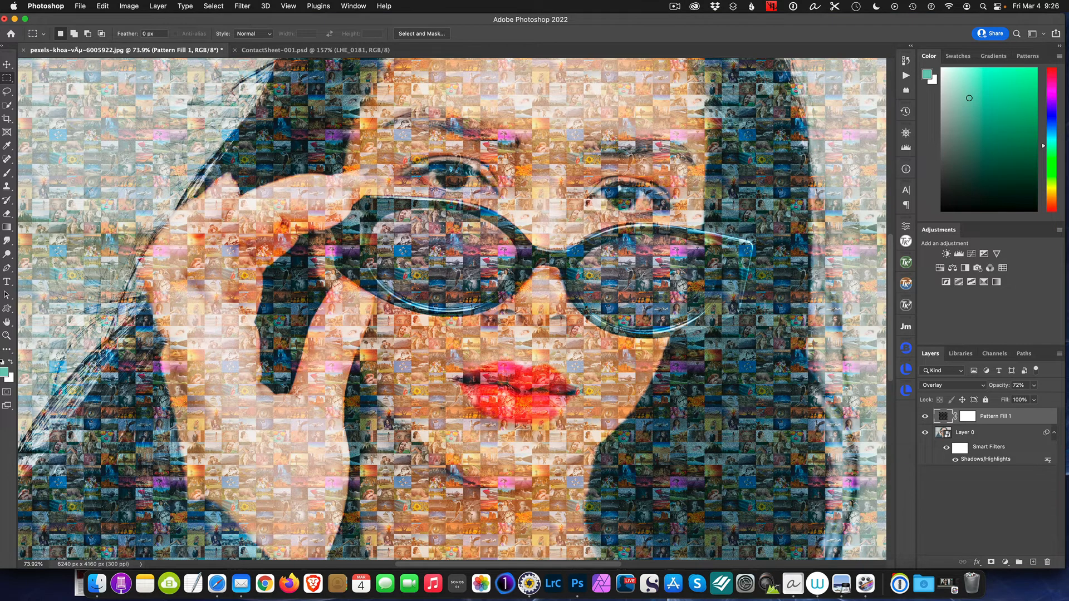
# Set the Pattern Fill 1 layer's pattern scale to 70%
pyautogui.scroll(-3, 679, 298)
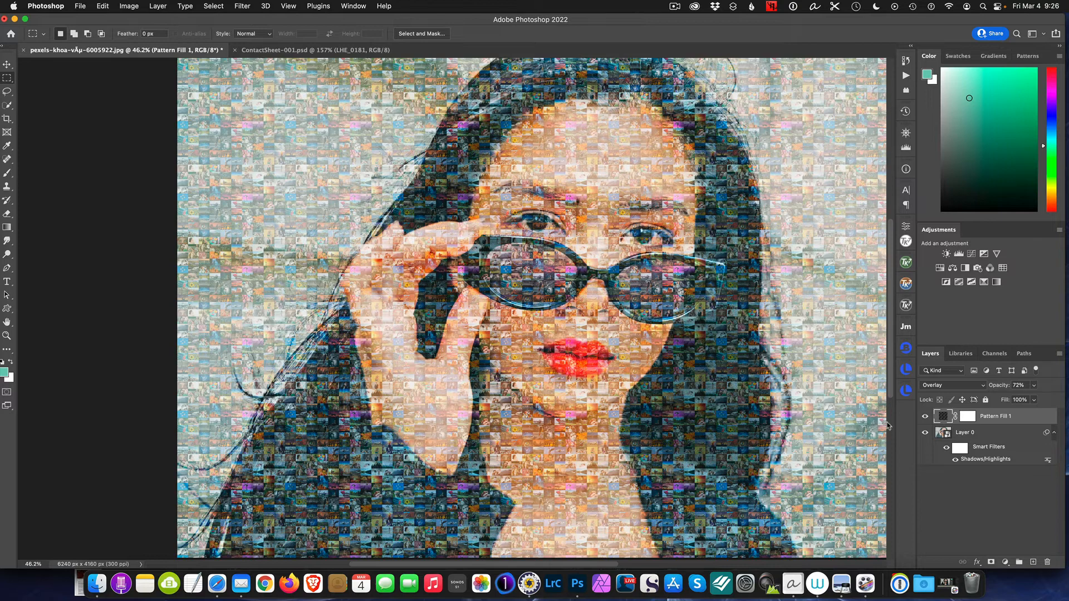
pyautogui.doubleClick(942, 416)
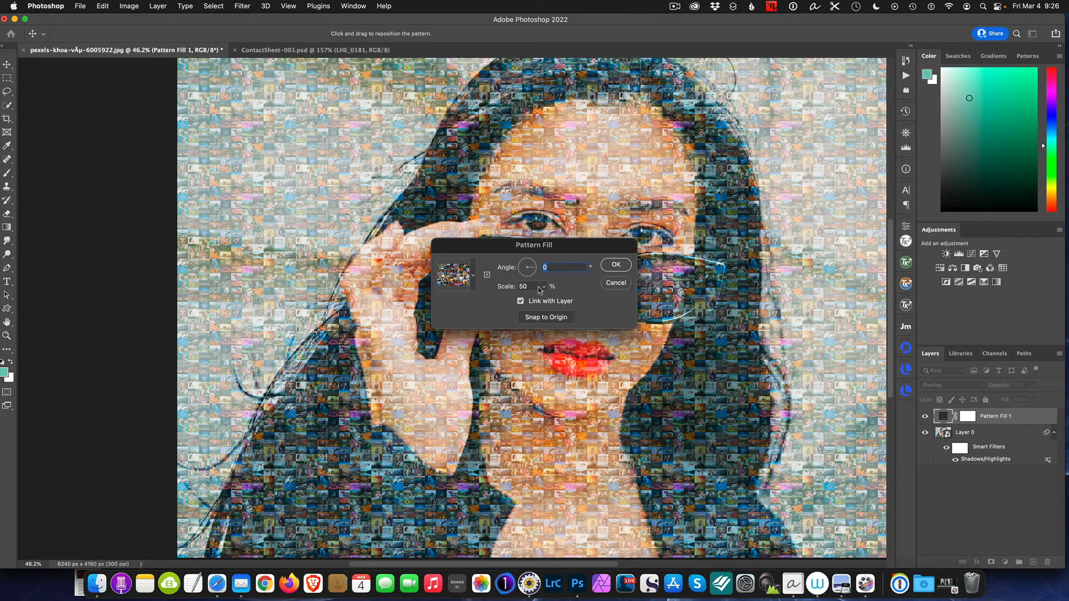
pyautogui.press('Tab')
pyautogui.write('70')
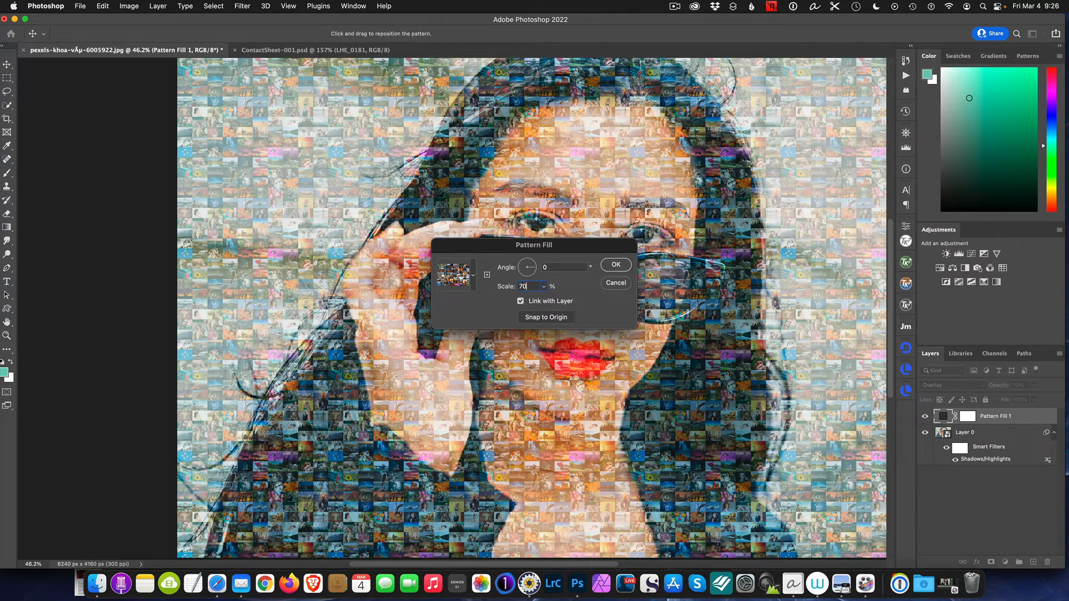
pyautogui.press('Return')
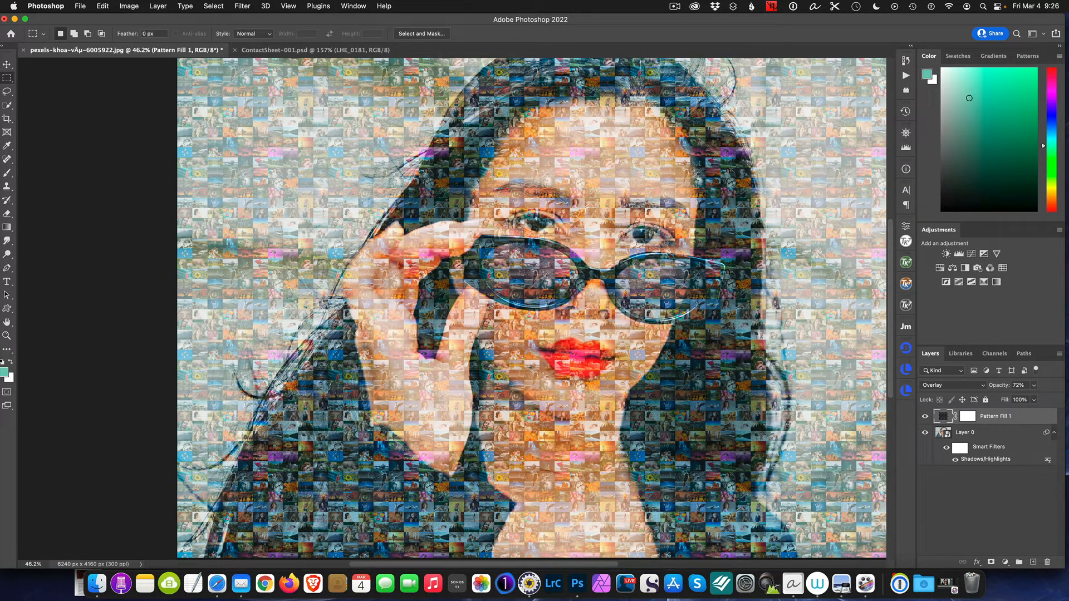
# Examine the enlarged mosaic tiles up close around the eyes and sunglasses, and compare with the overall portrait
pyautogui.scroll(5, 686, 251)
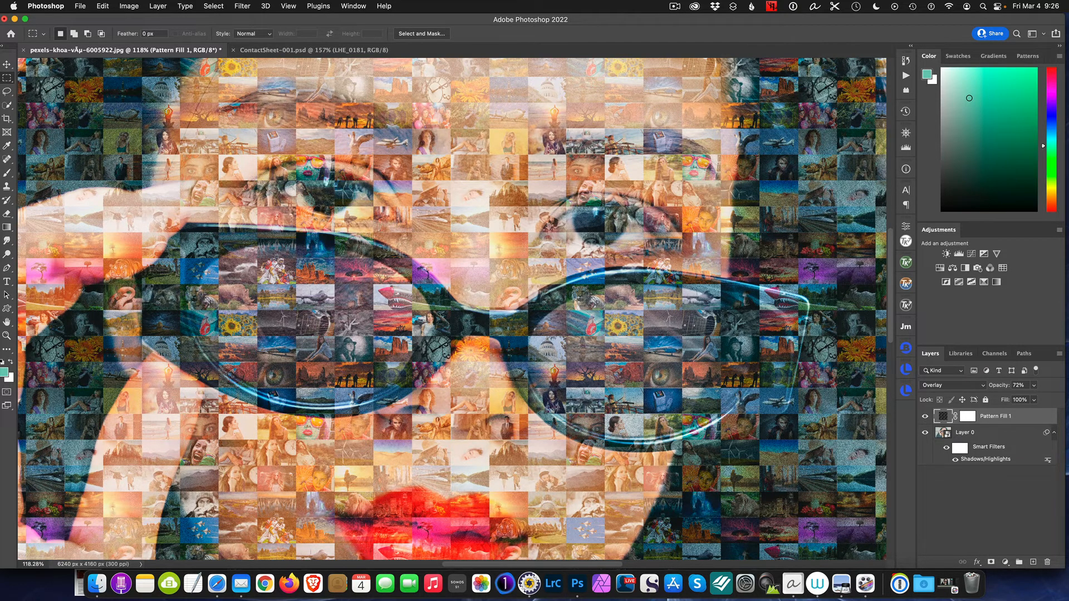
pyautogui.scroll(3, 668, 243)
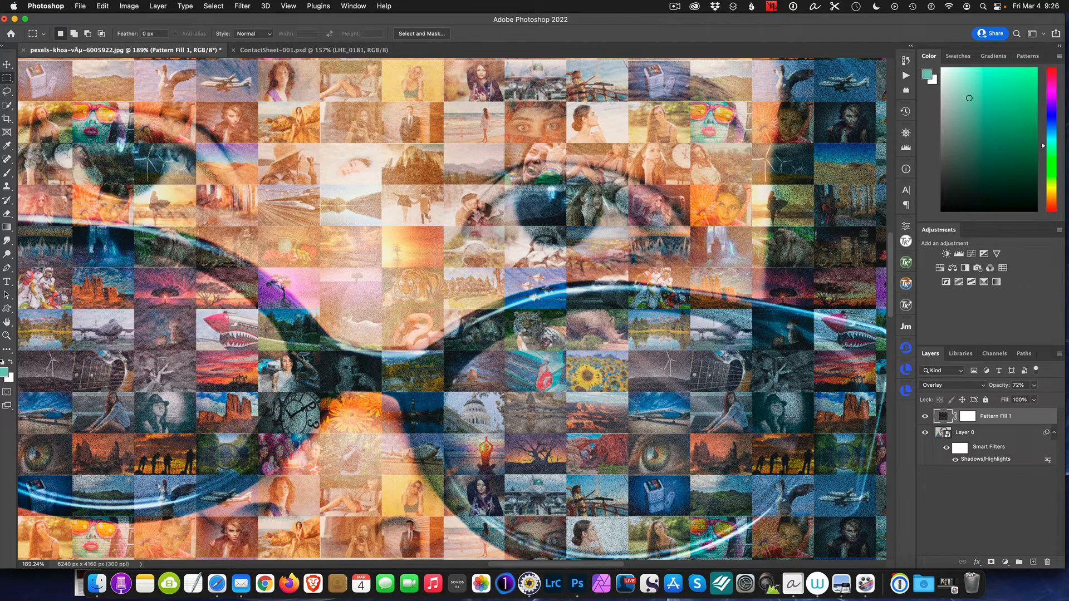
pyautogui.scroll(-3, 641, 356)
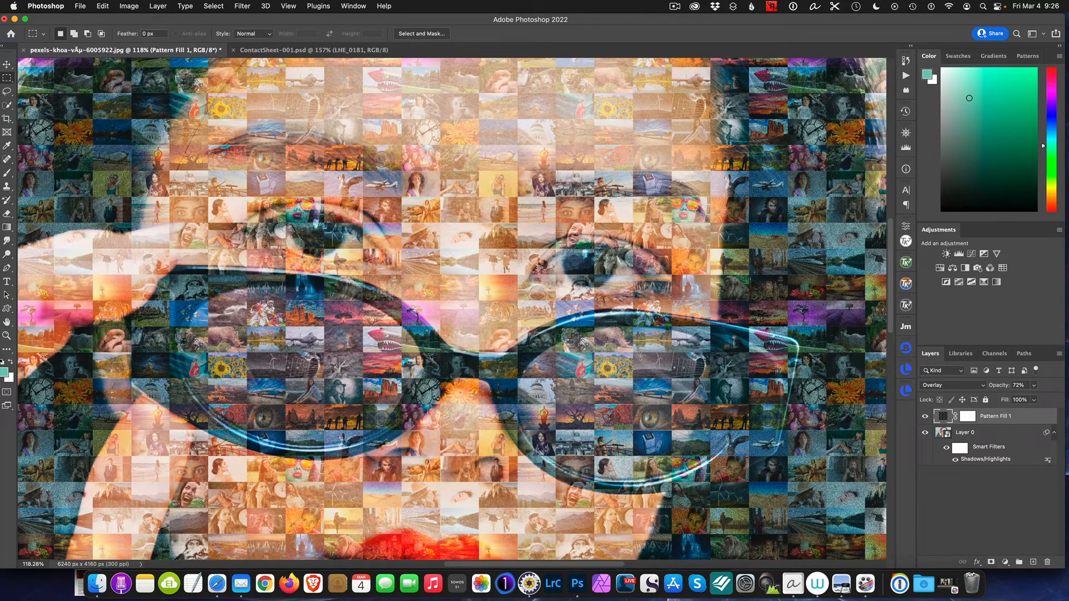
pyautogui.scroll(-2, 640, 356)
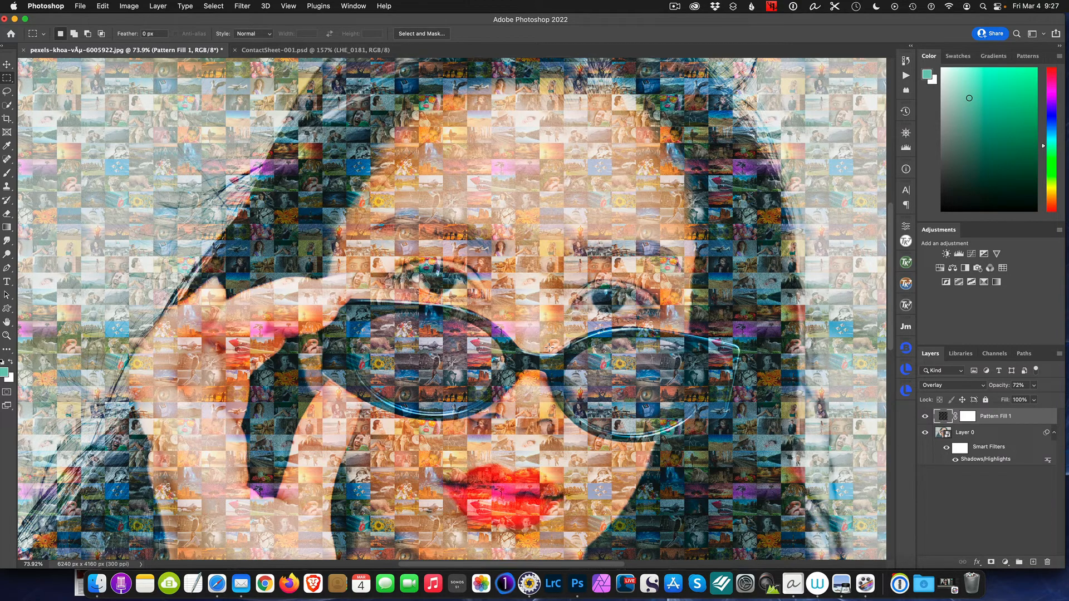
pyautogui.scroll(-4, 548, 348)
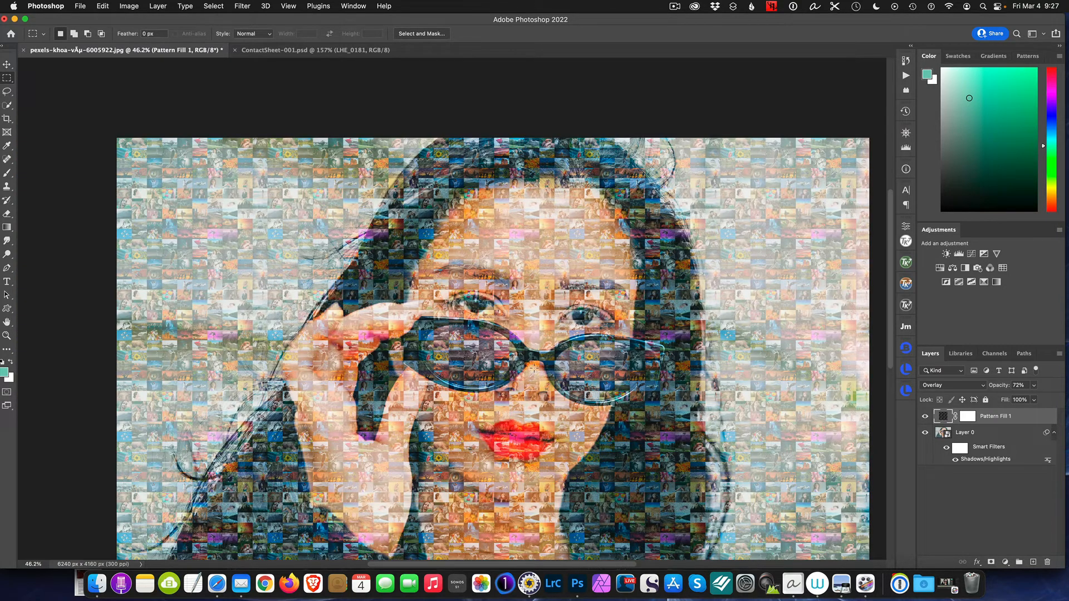
pyautogui.scroll(4, 533, 368)
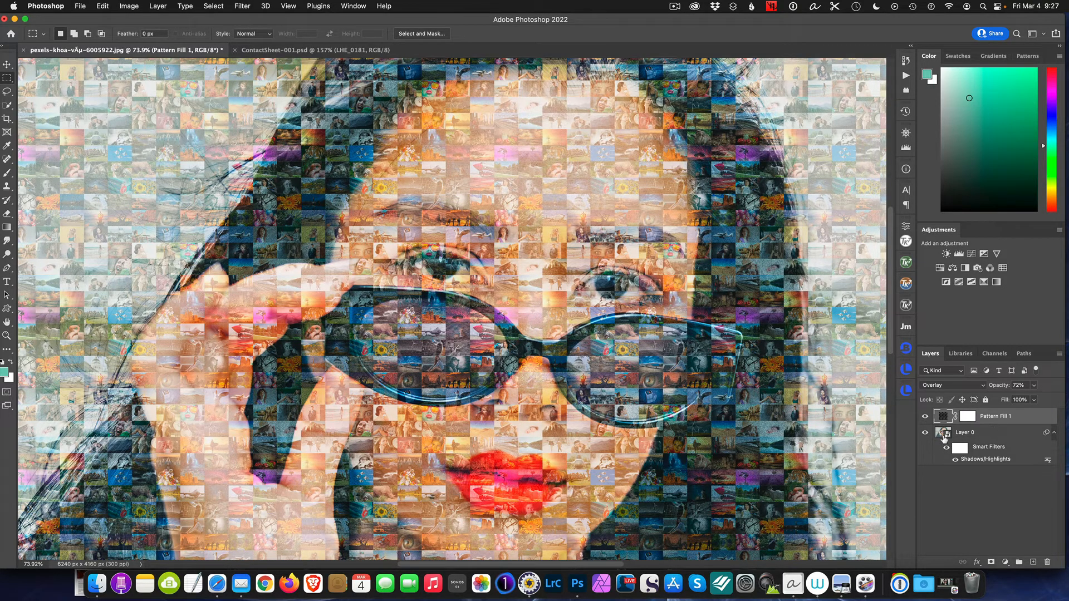
pyautogui.scroll(-4, 866, 419)
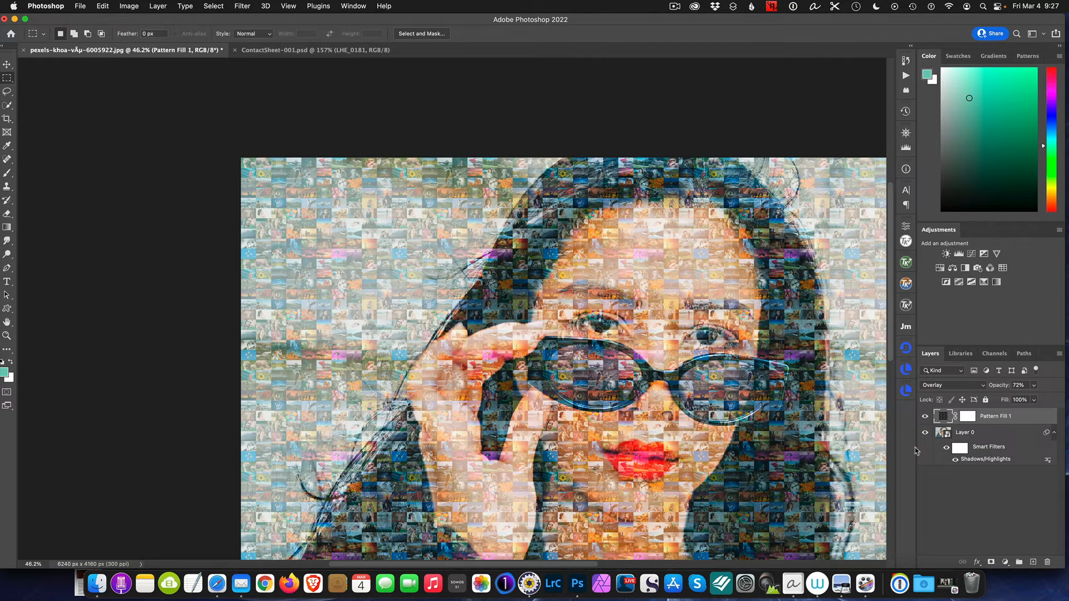
# Edit the portrait's Shadows/Highlights smart filter to a Shadows amount of 76% and tone of 34%, and apply it
pyautogui.doubleClick(970, 460)
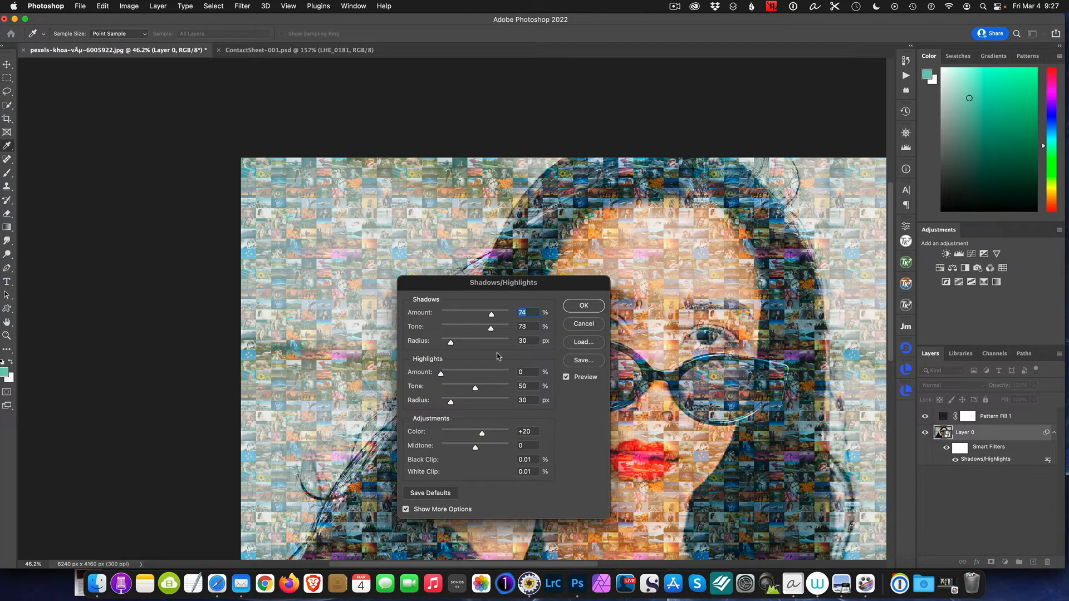
pyautogui.moveTo(492, 318); pyautogui.dragTo(466, 330)
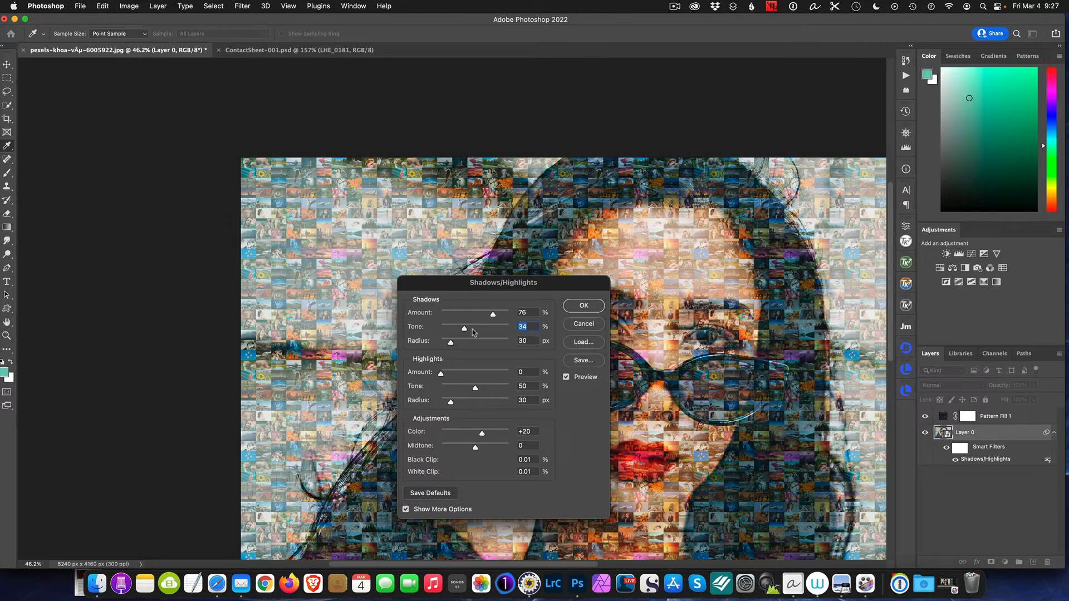
pyautogui.click(589, 305)
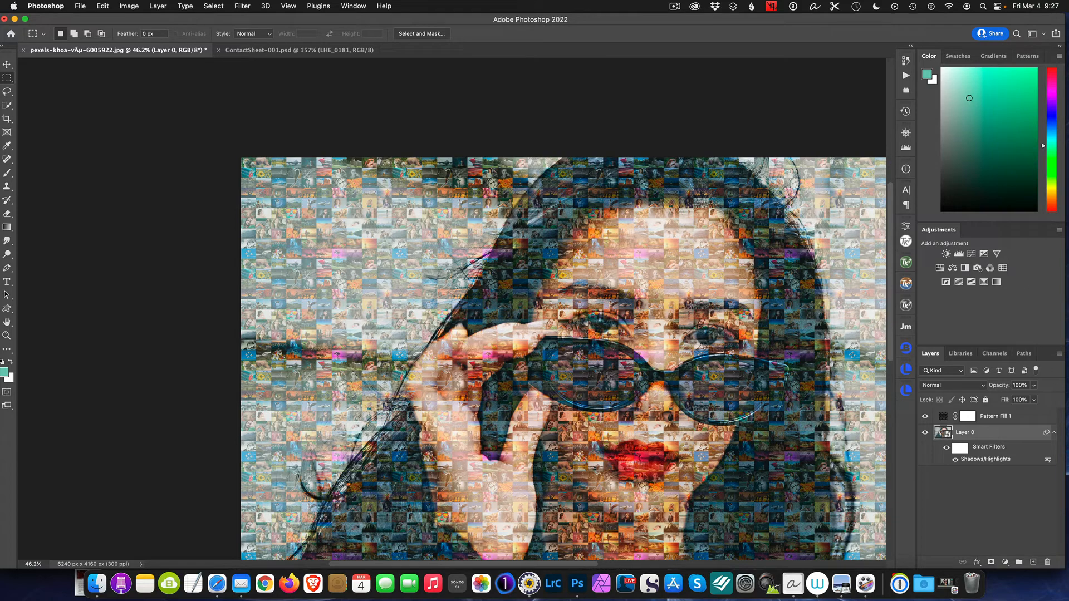
pyautogui.scroll(3, 689, 328)
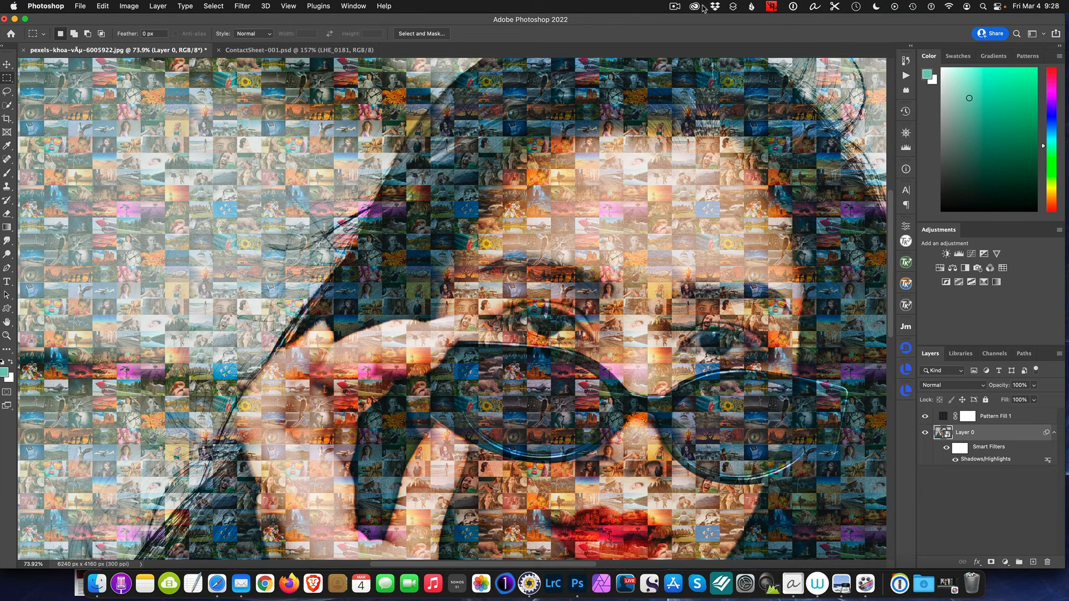
pyautogui.click(678, 7)
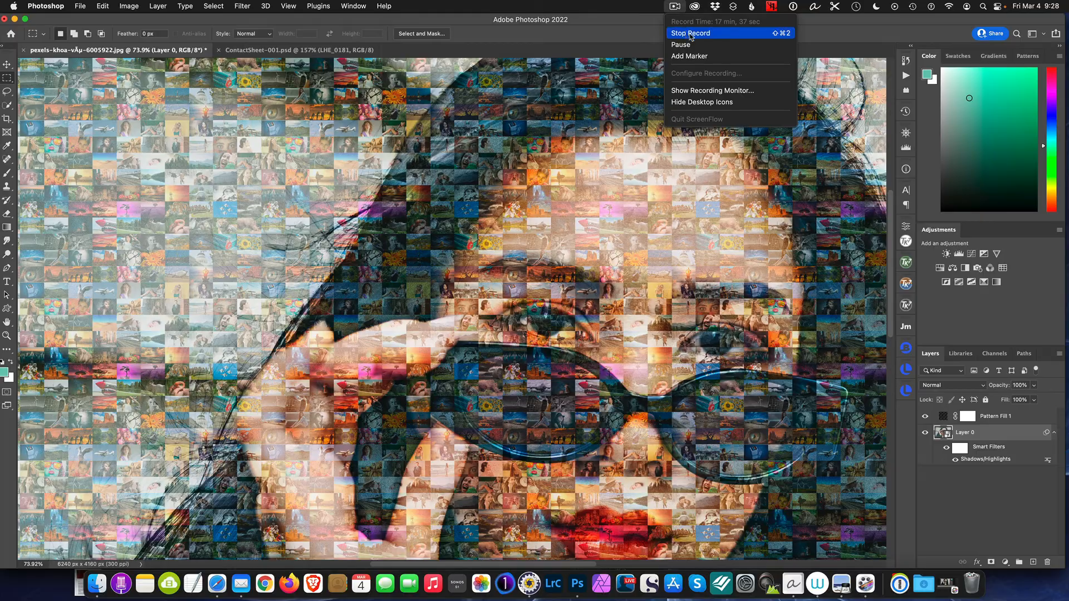
pyautogui.click(691, 35)
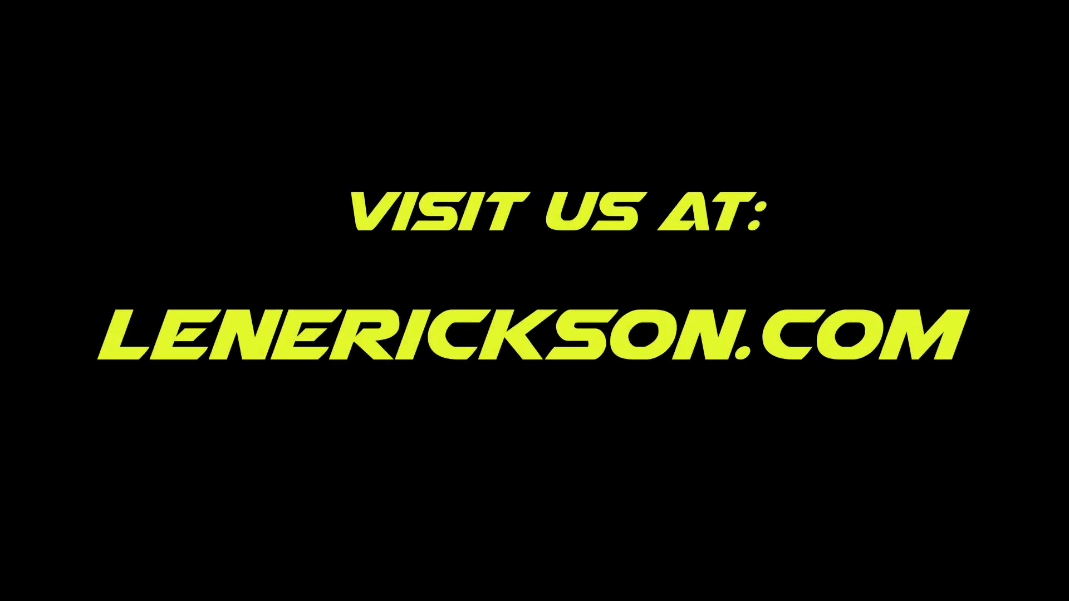